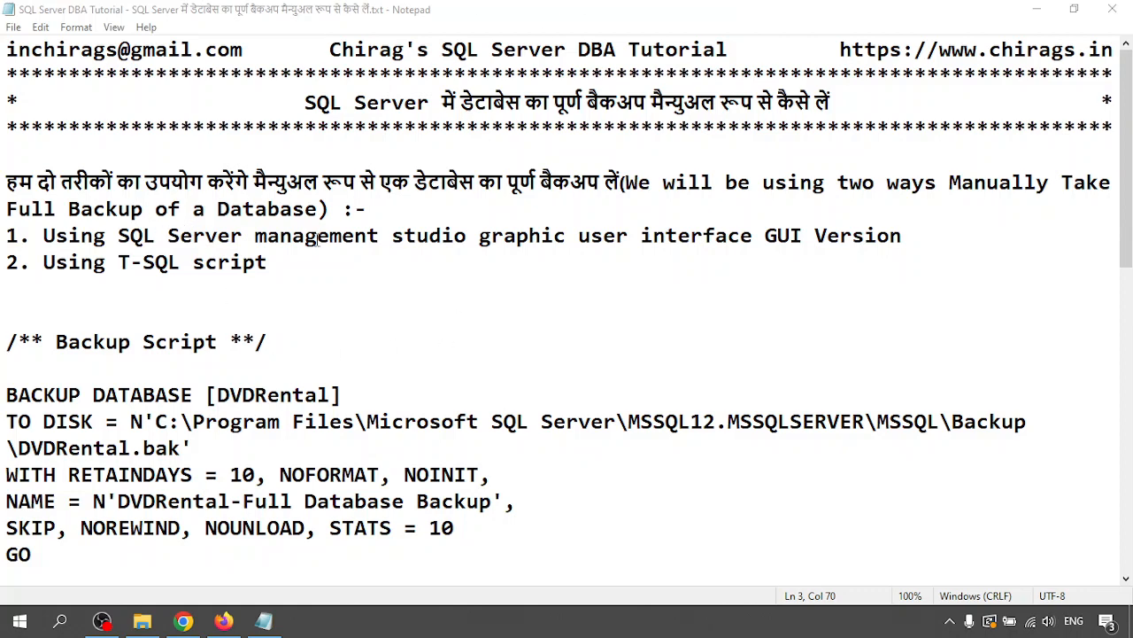
# - Launch SQL Server Management Studio by running the command ssms
pyautogui.click(558, 392)
pyautogui.press('super+r')
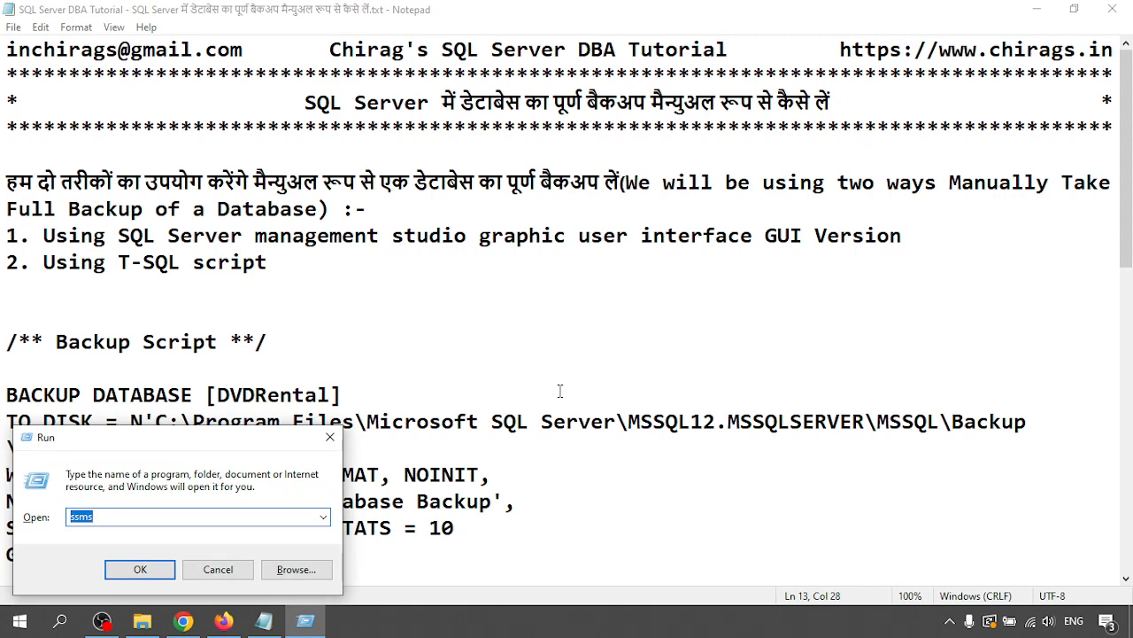
pyautogui.press('Return')
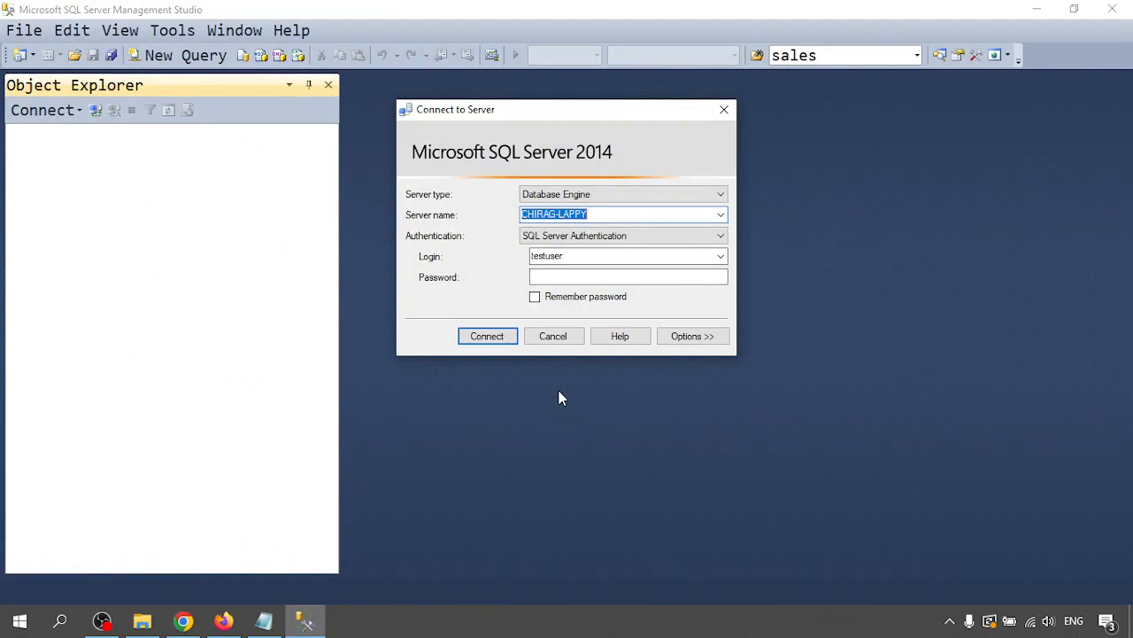
# - Connect to the server localhost with the SQL Server login sa, entering the account password
pyautogui.click(644, 217)
pyautogui.moveTo(644, 217); pyautogui.dragTo(420, 221)
pyautogui.write('localhost')
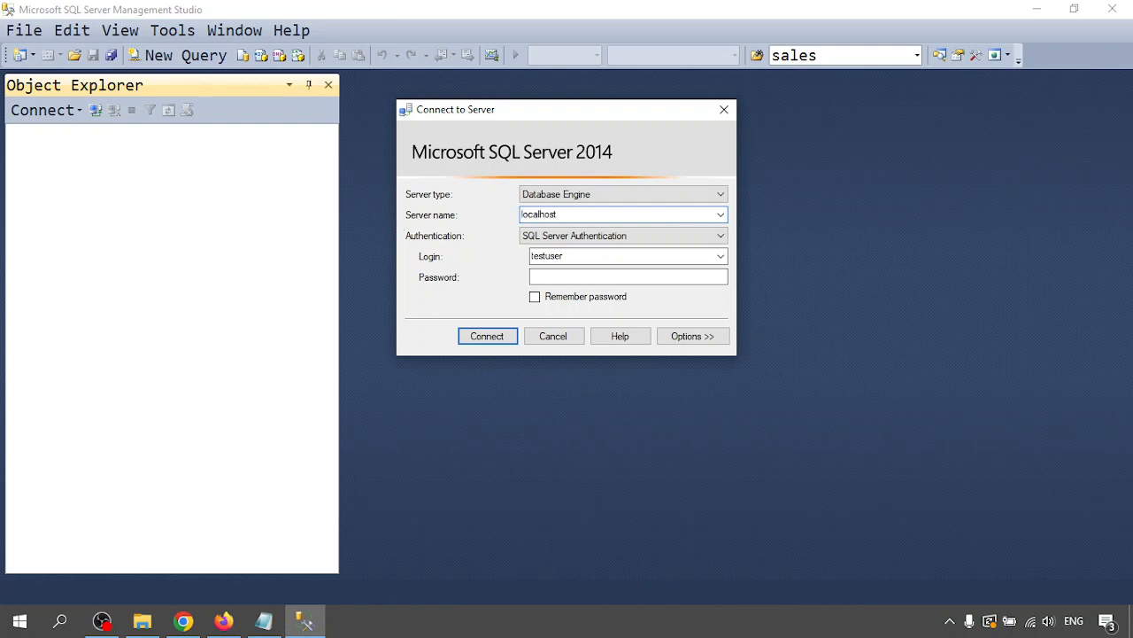
pyautogui.click(577, 258)
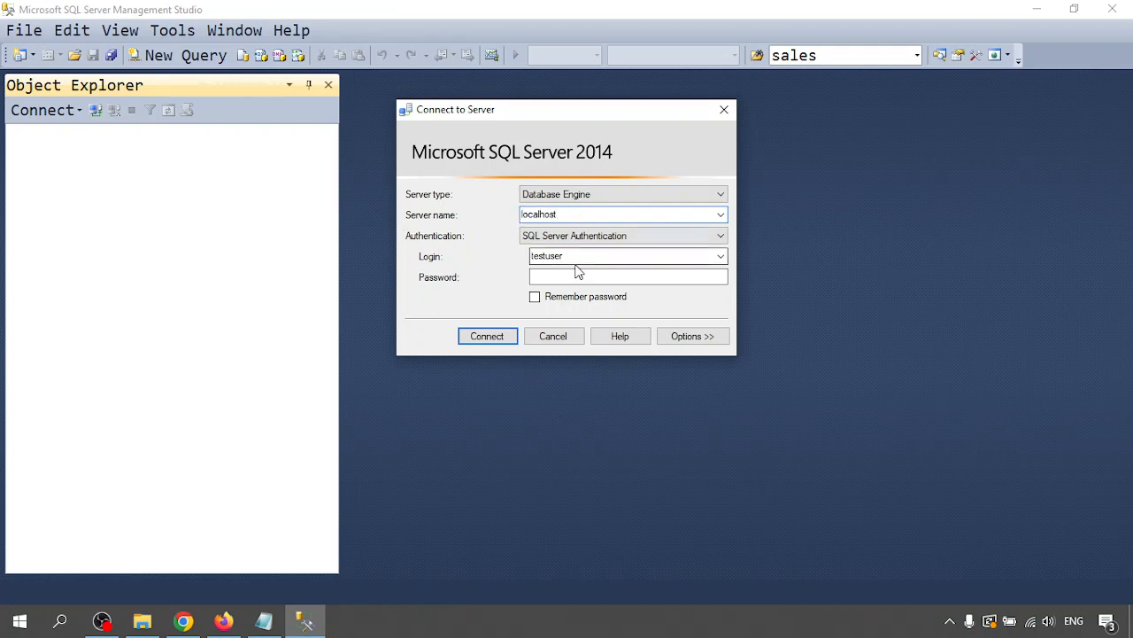
pyautogui.write('sa')
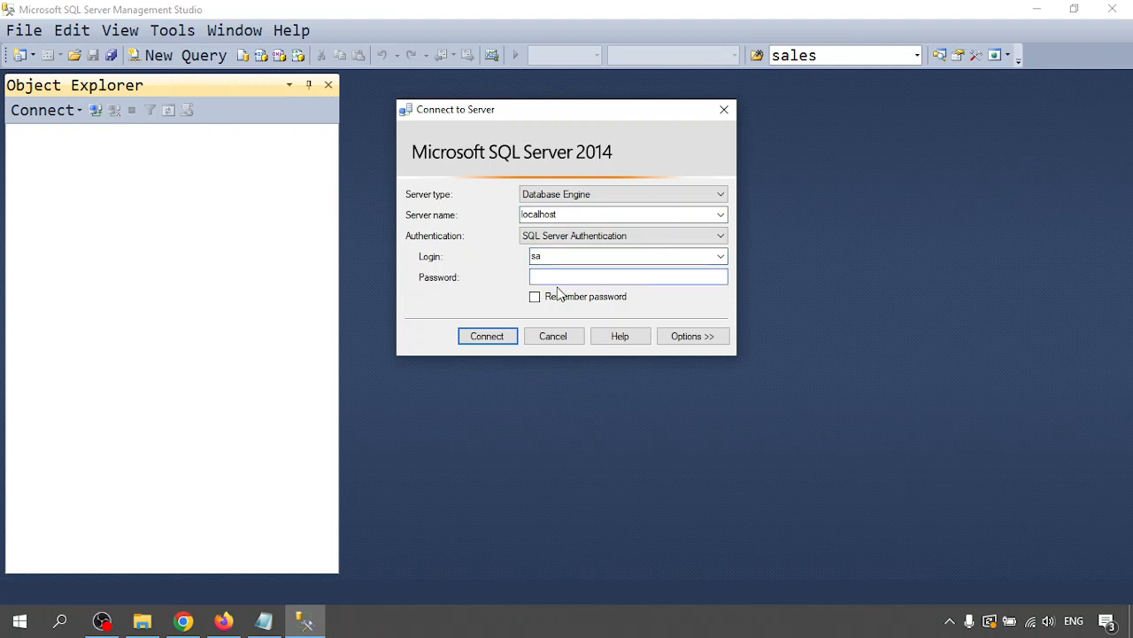
pyautogui.write('***')
pyautogui.press('Return')
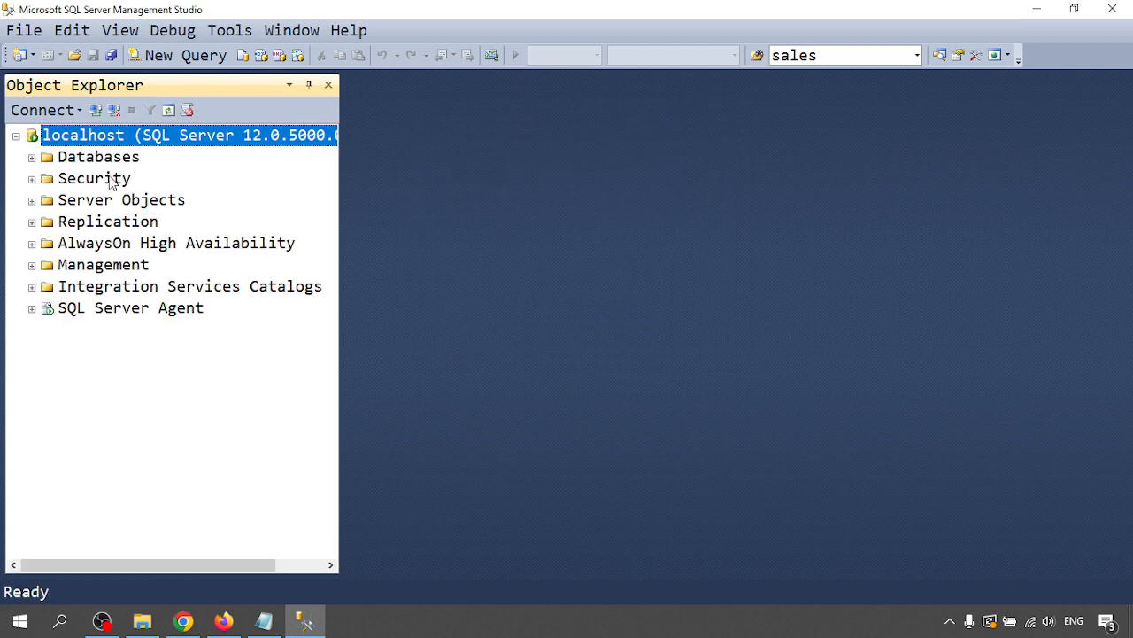
# - Expand the Databases folder of the localhost server
pyautogui.click(32, 157)
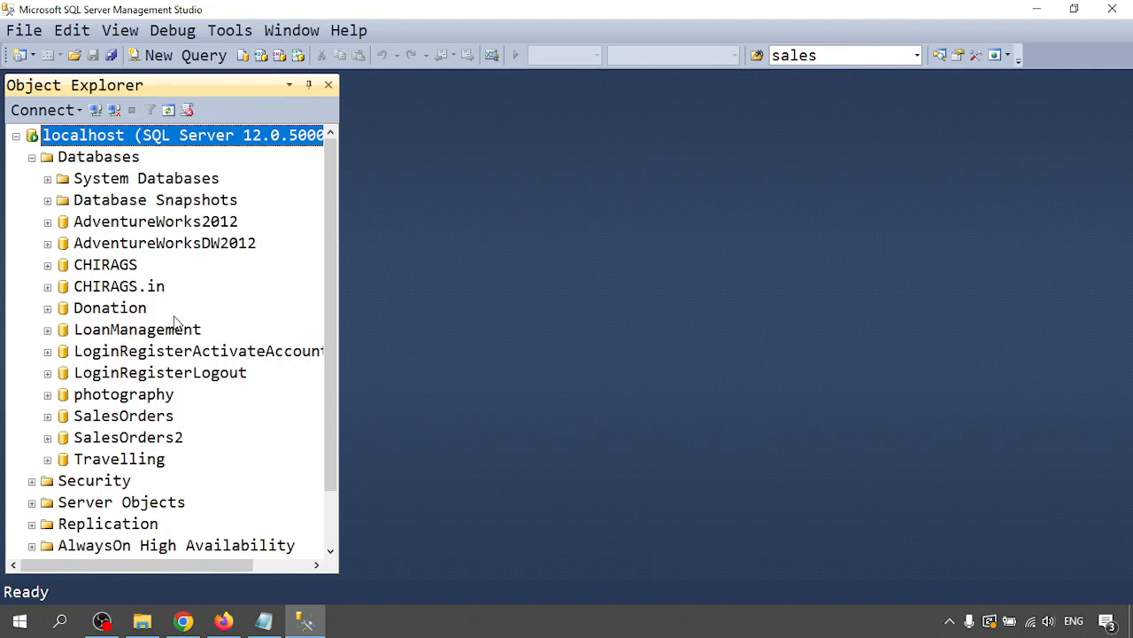
pyautogui.click(266, 623)
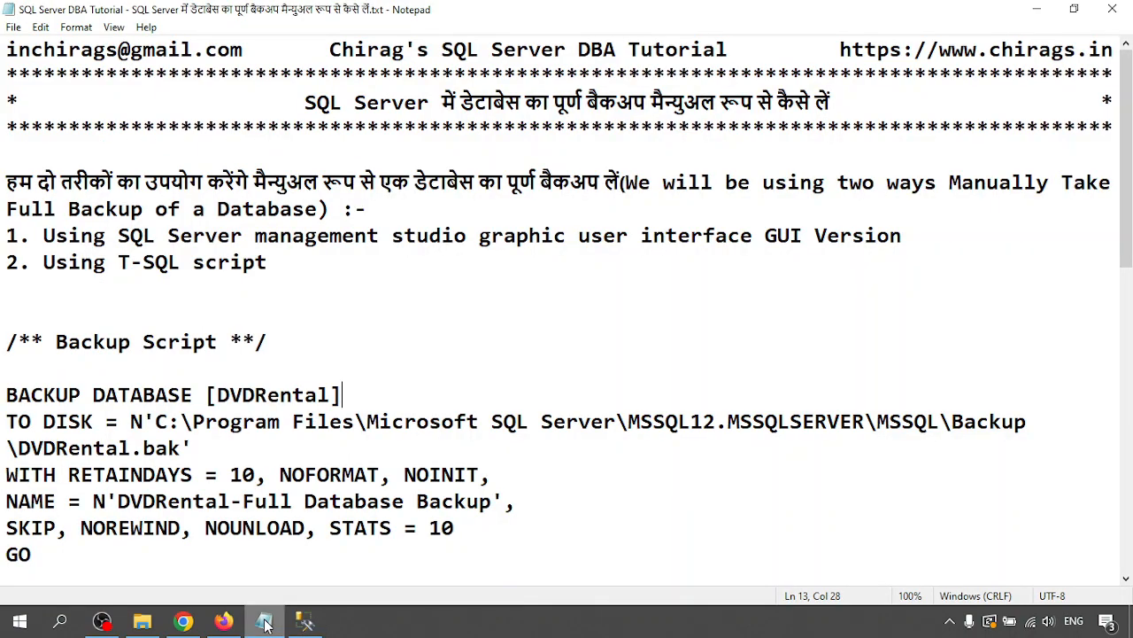
pyautogui.click(266, 623)
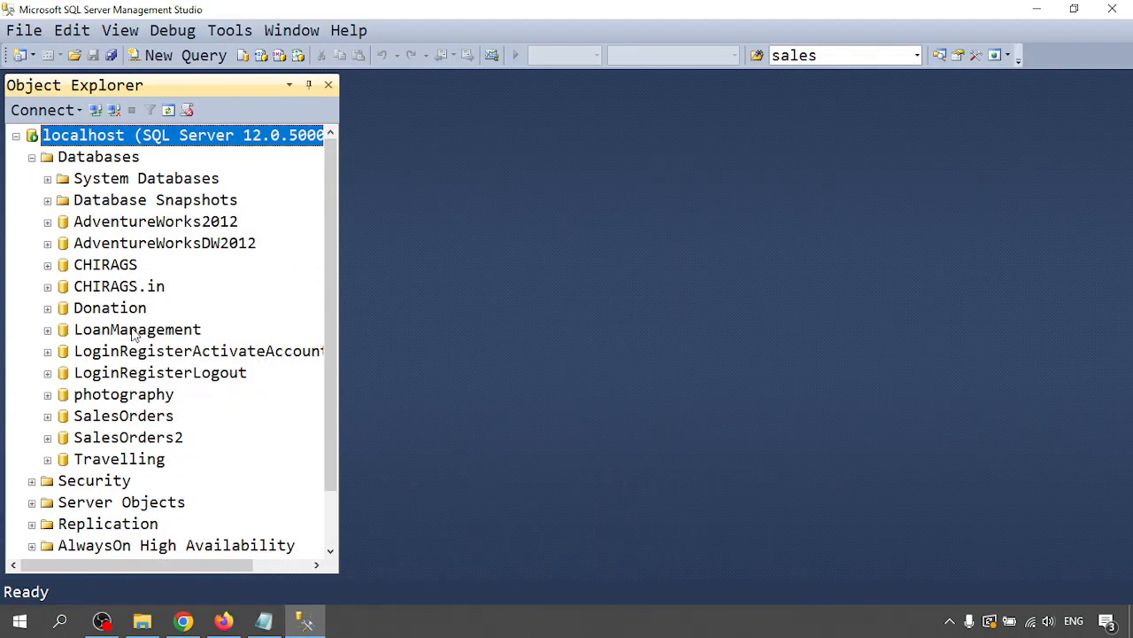
pyautogui.rightClick(95, 259)
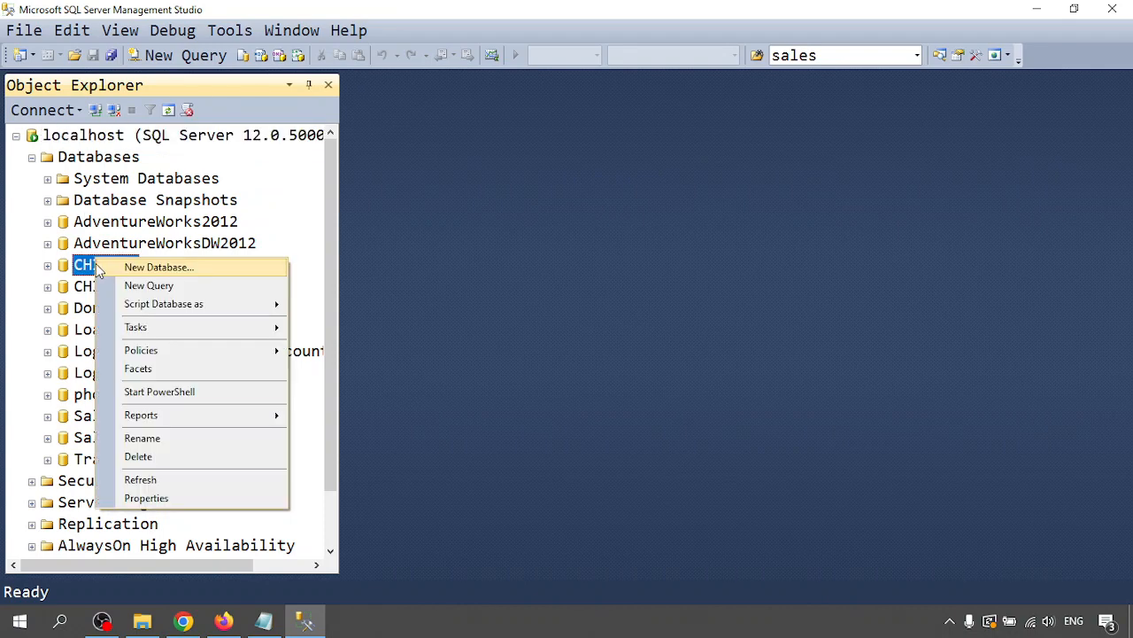
pyautogui.press('Escape')
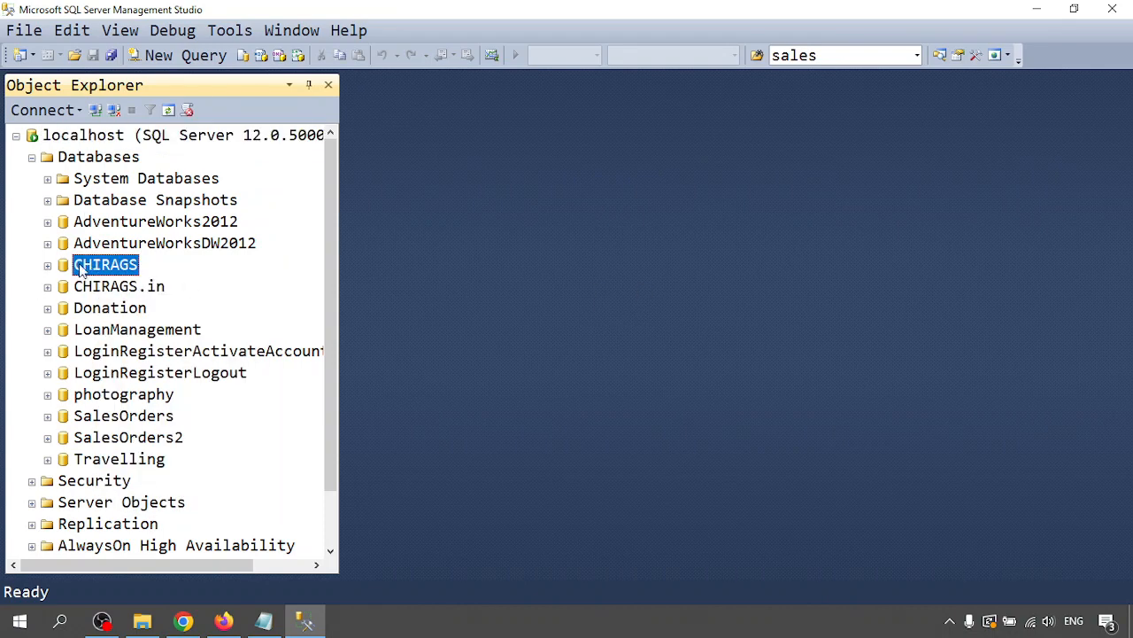
pyautogui.rightClick(116, 271)
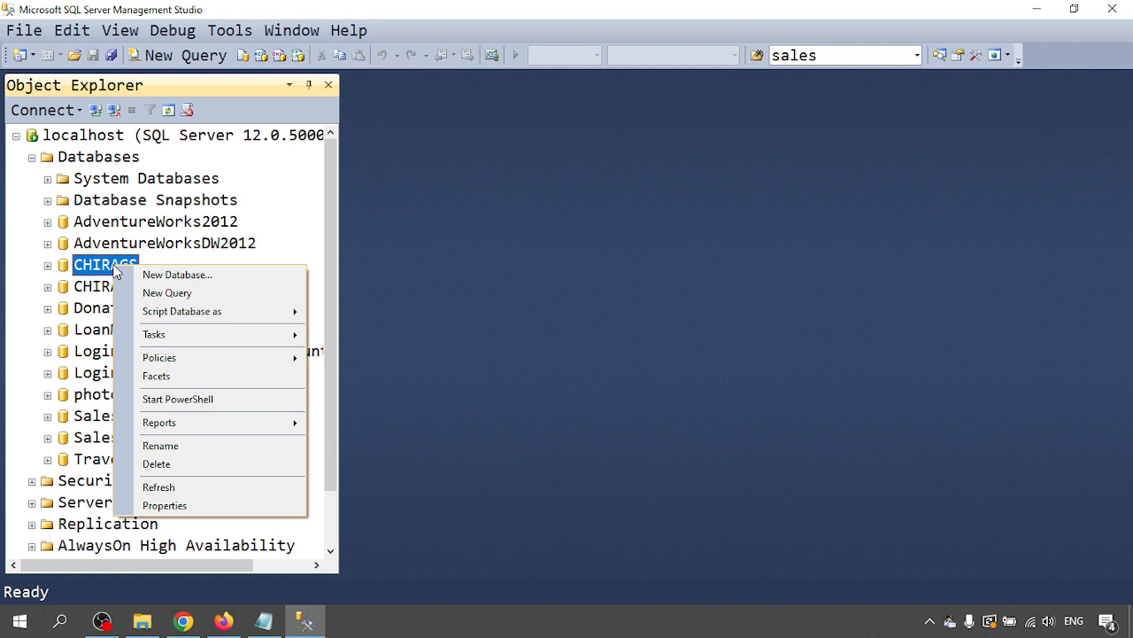
pyautogui.click(1097, 475)
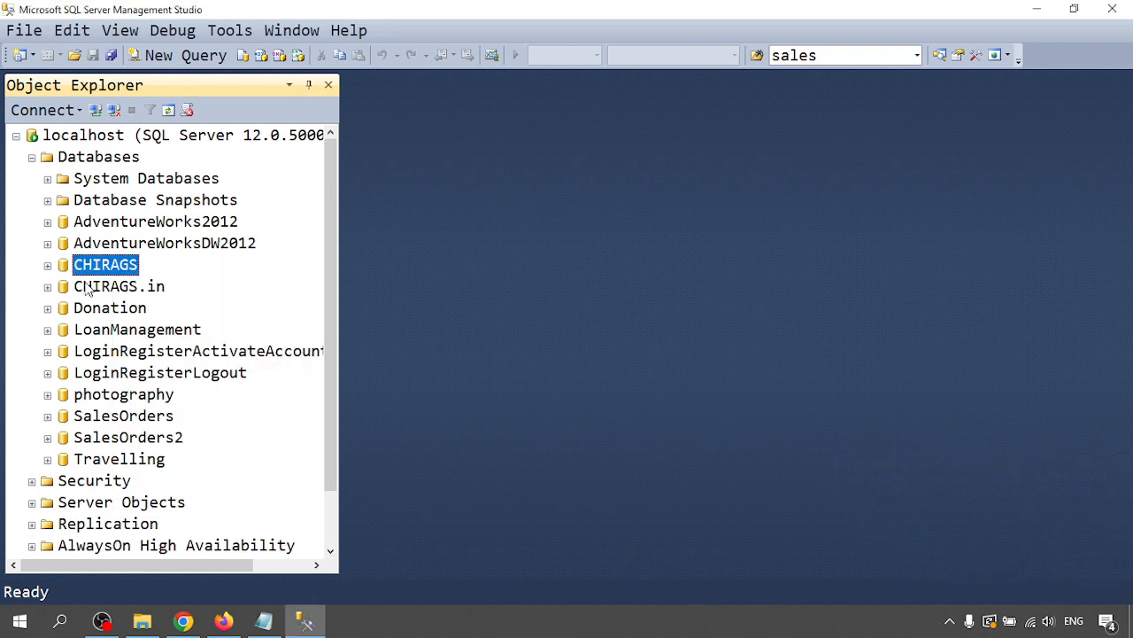
pyautogui.rightClick(115, 266)
pyautogui.moveTo(197, 333)
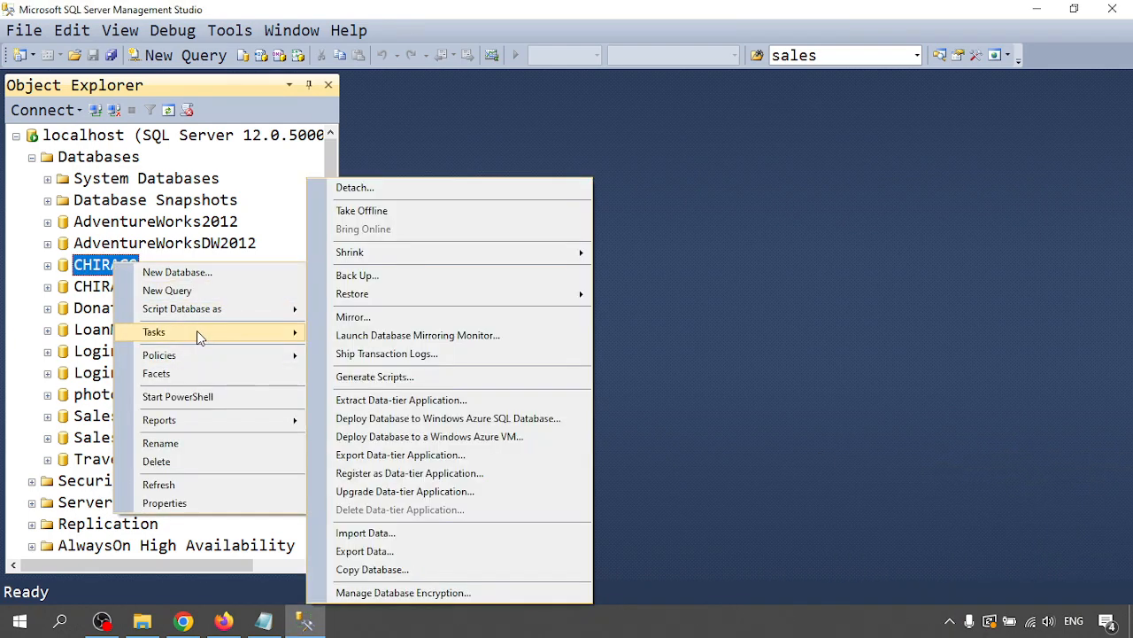
pyautogui.click(409, 275)
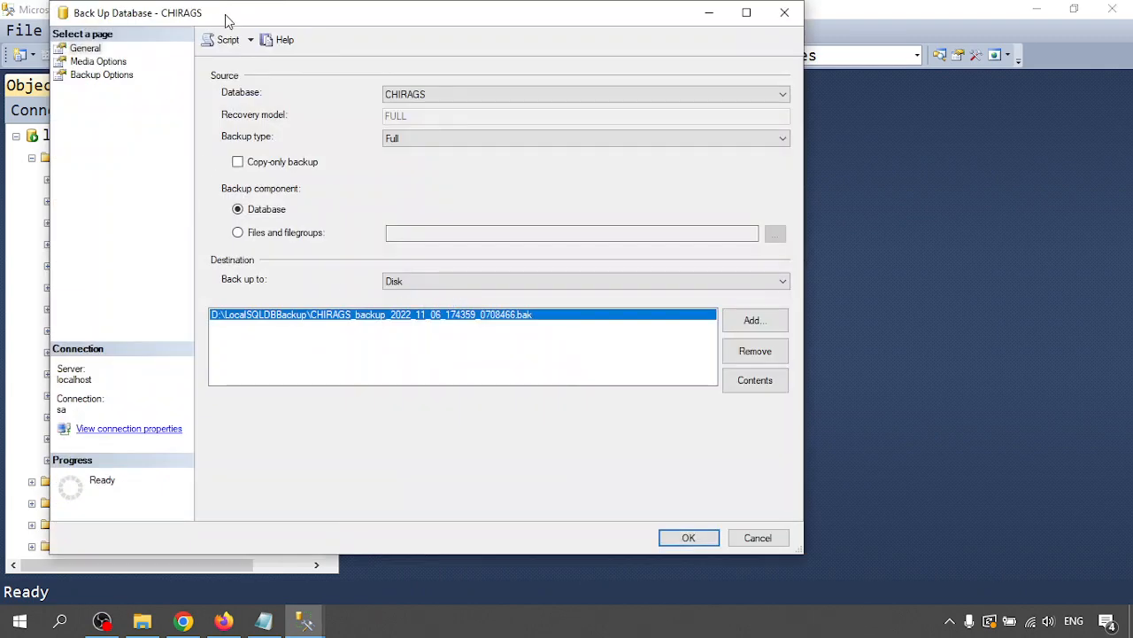
pyautogui.moveTo(225, 19); pyautogui.dragTo(382, 42)
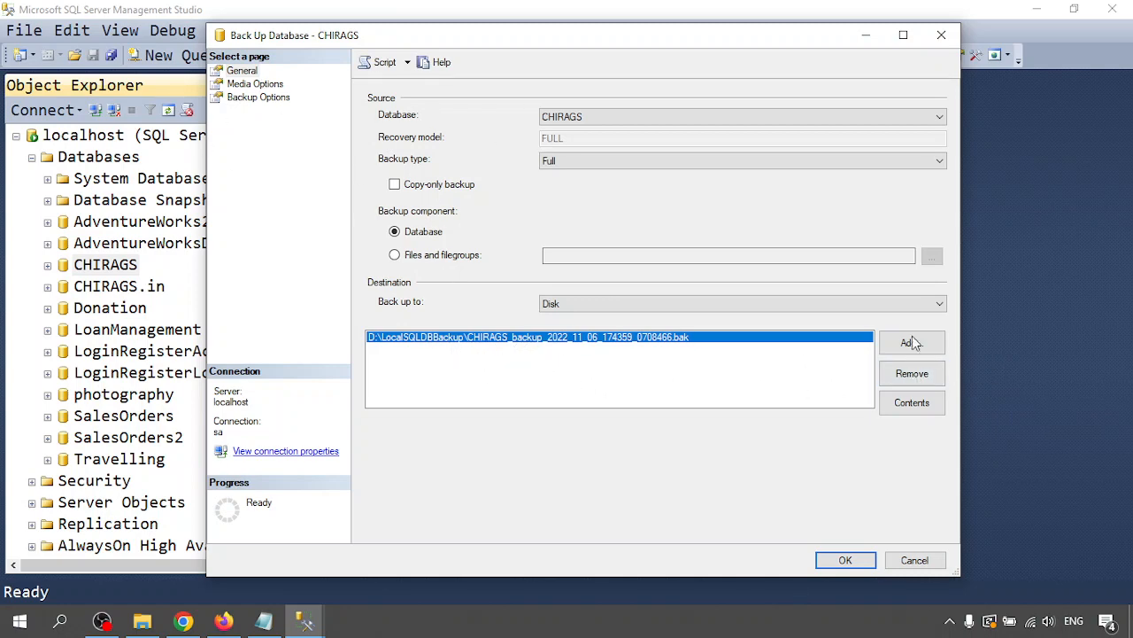
pyautogui.click(910, 373)
pyautogui.click(912, 344)
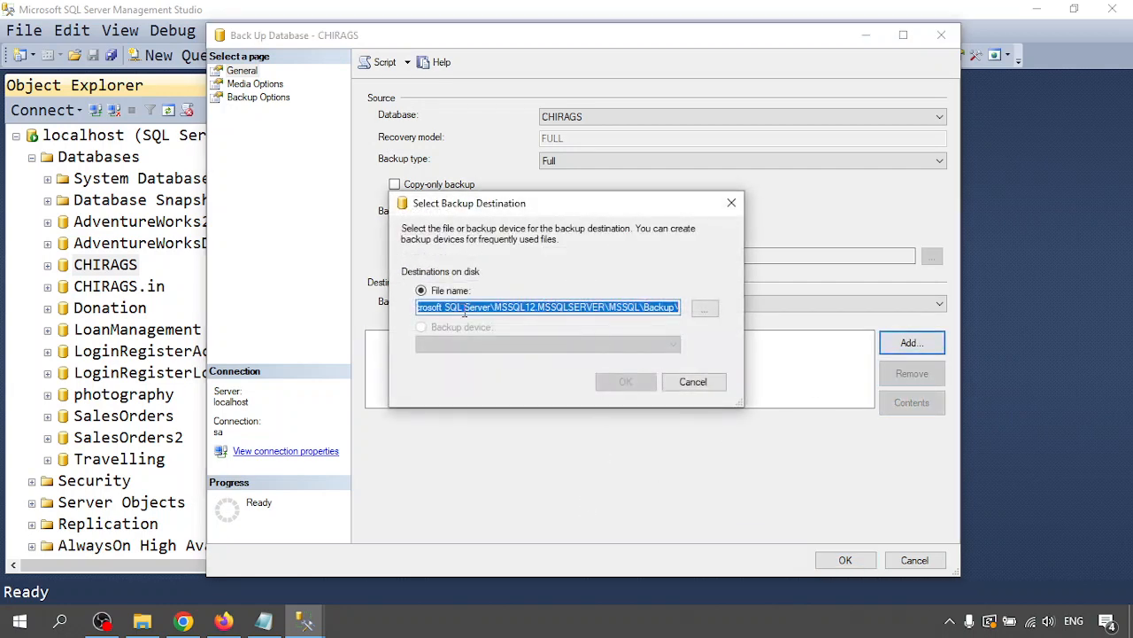
pyautogui.moveTo(540, 209); pyautogui.dragTo(560, 270)
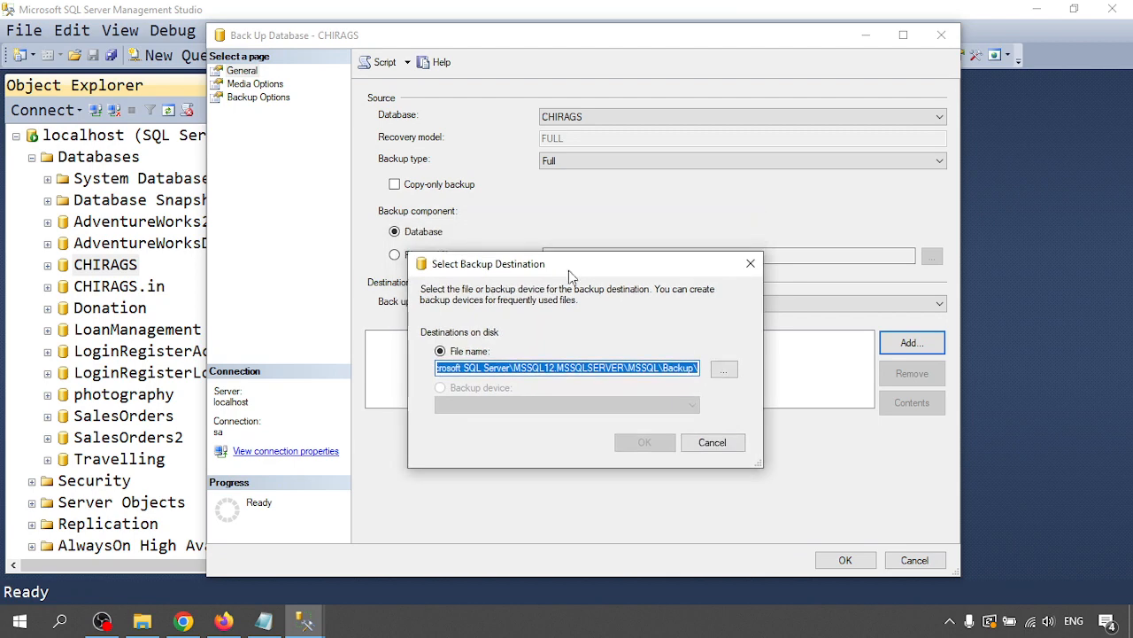
pyautogui.click(714, 443)
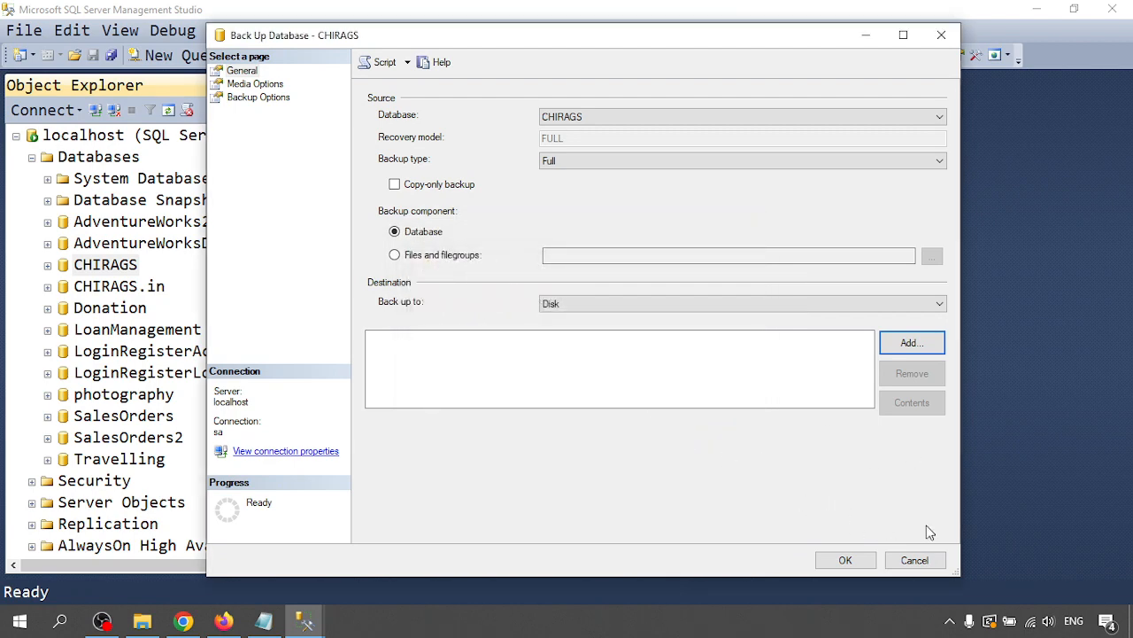
pyautogui.click(916, 560)
# - Open the Back Up Database dialog for the CHIRAGS database
pyautogui.rightClick(107, 267)
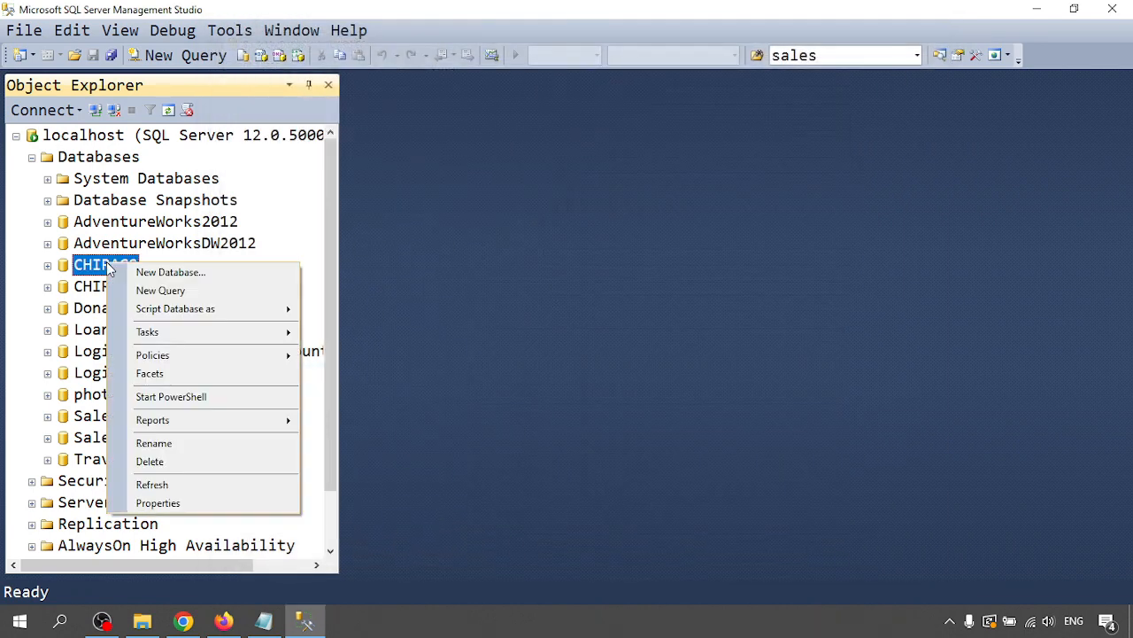
pyautogui.moveTo(155, 336)
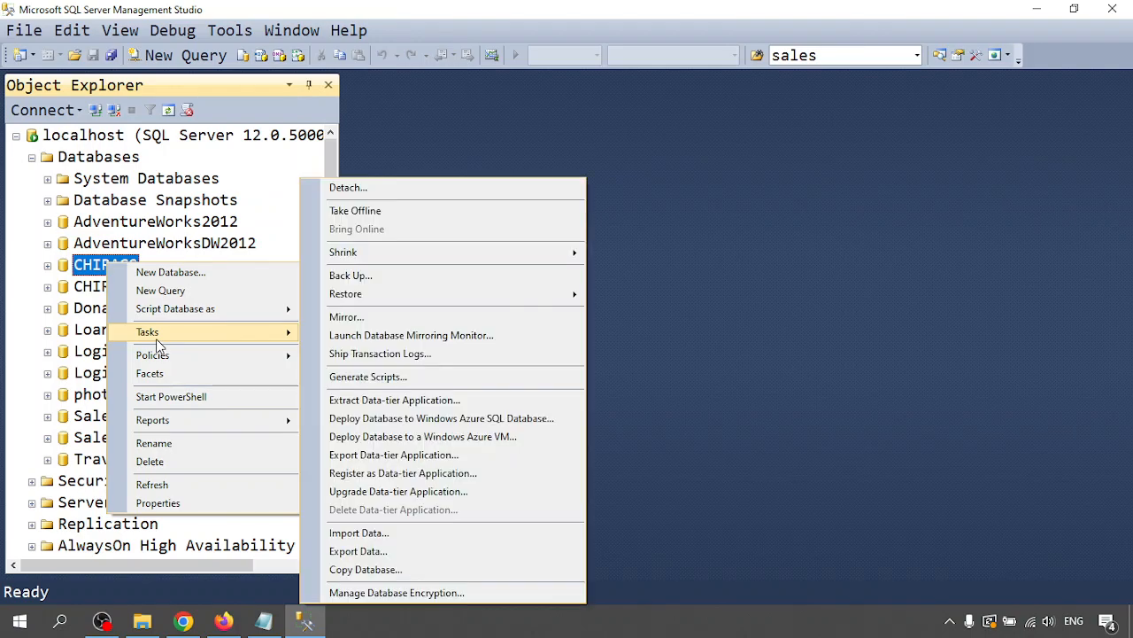
pyautogui.click(381, 276)
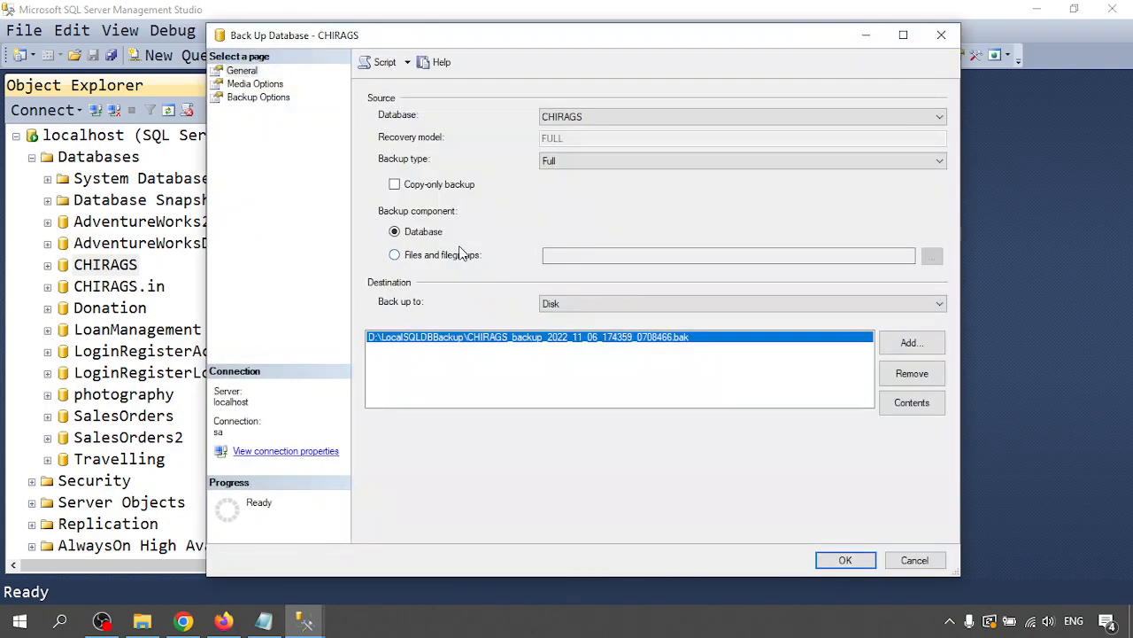
# - Review the General, Media Options and Backup Options pages, including the source database and available backup types
pyautogui.click(247, 72)
pyautogui.click(253, 84)
pyautogui.click(251, 98)
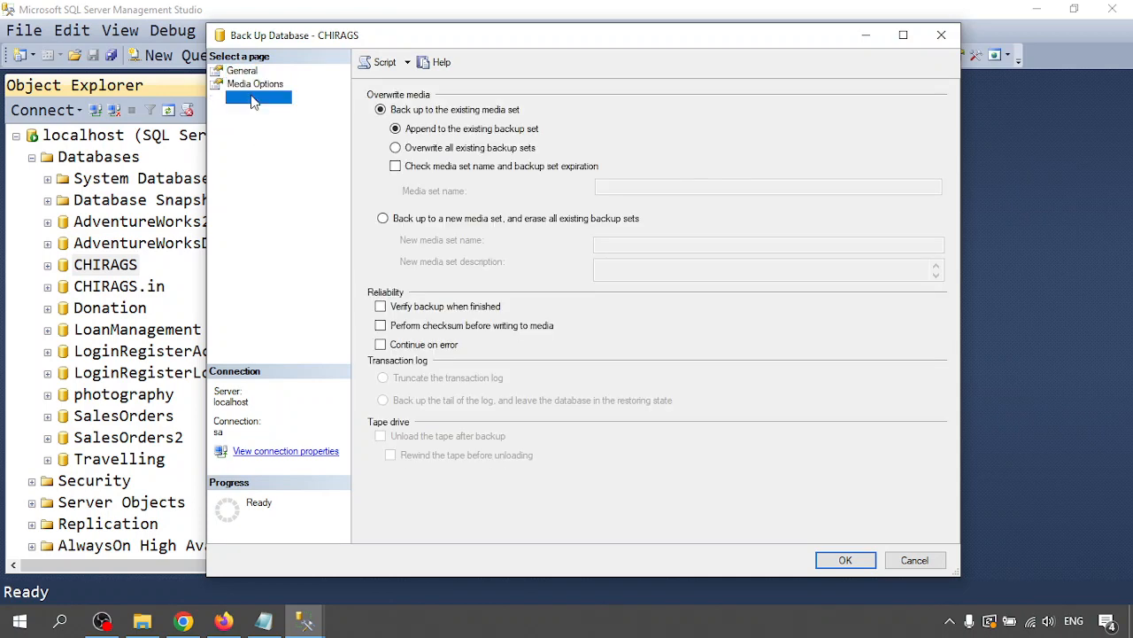
pyautogui.click(244, 73)
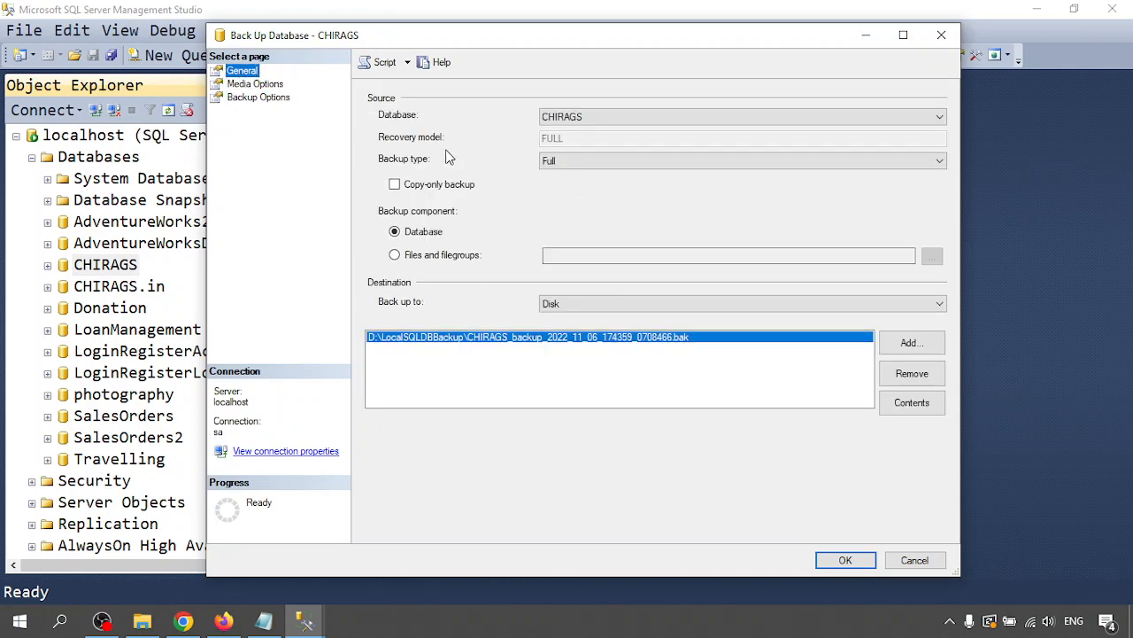
pyautogui.click(602, 121)
pyautogui.click(602, 122)
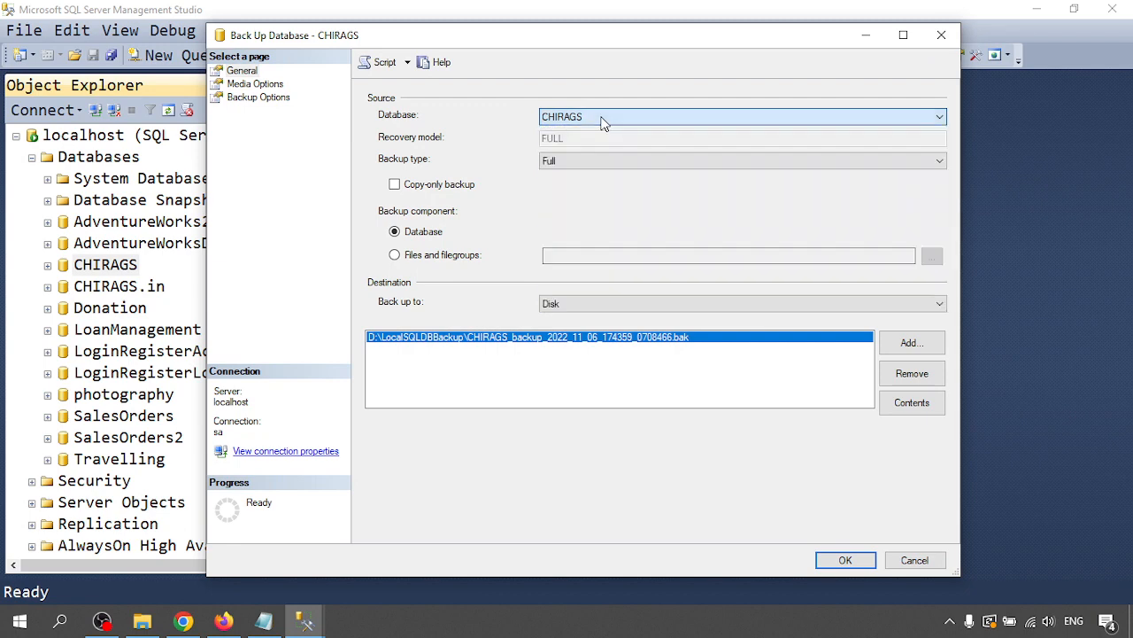
pyautogui.click(569, 159)
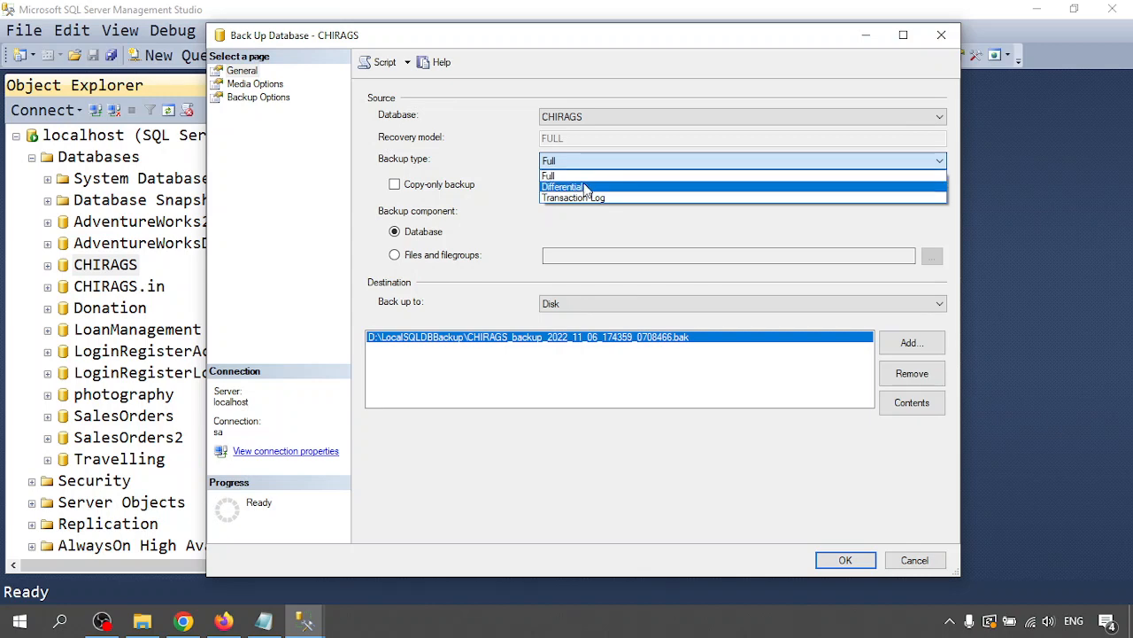
pyautogui.click(588, 168)
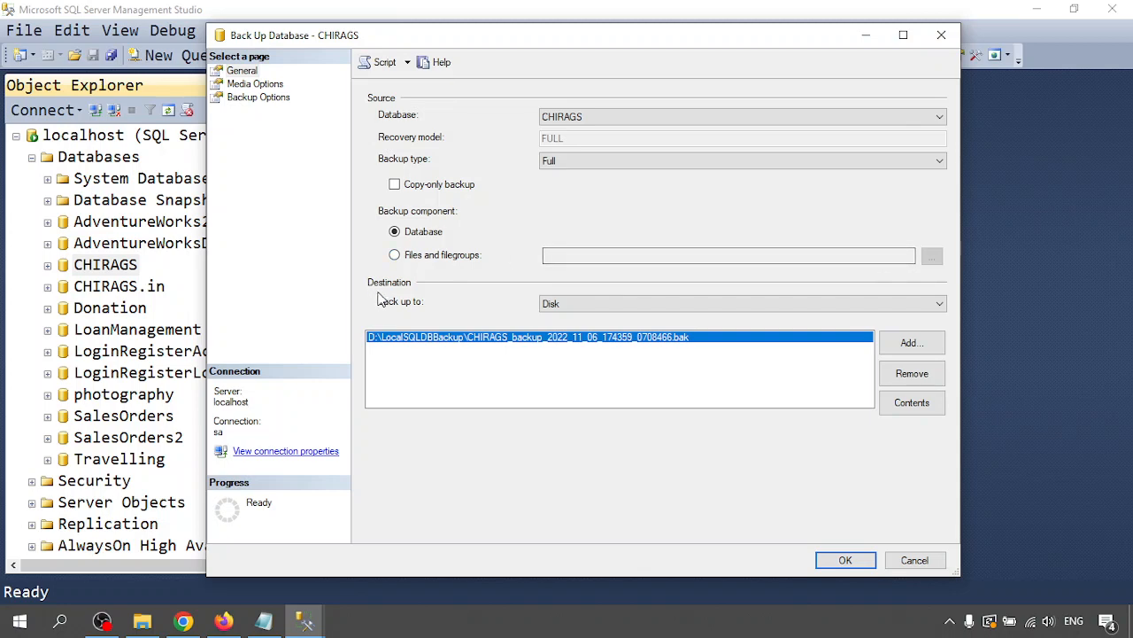
# - Switch the backup destination to URL to view its fields and set it back to Disk
pyautogui.click(571, 303)
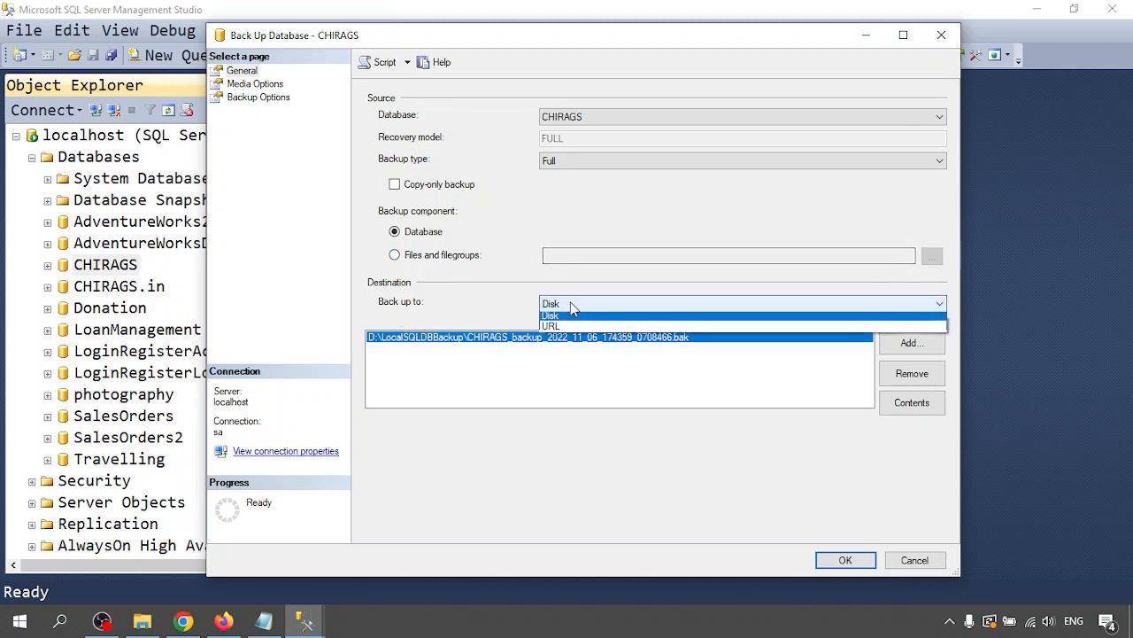
pyautogui.click(567, 326)
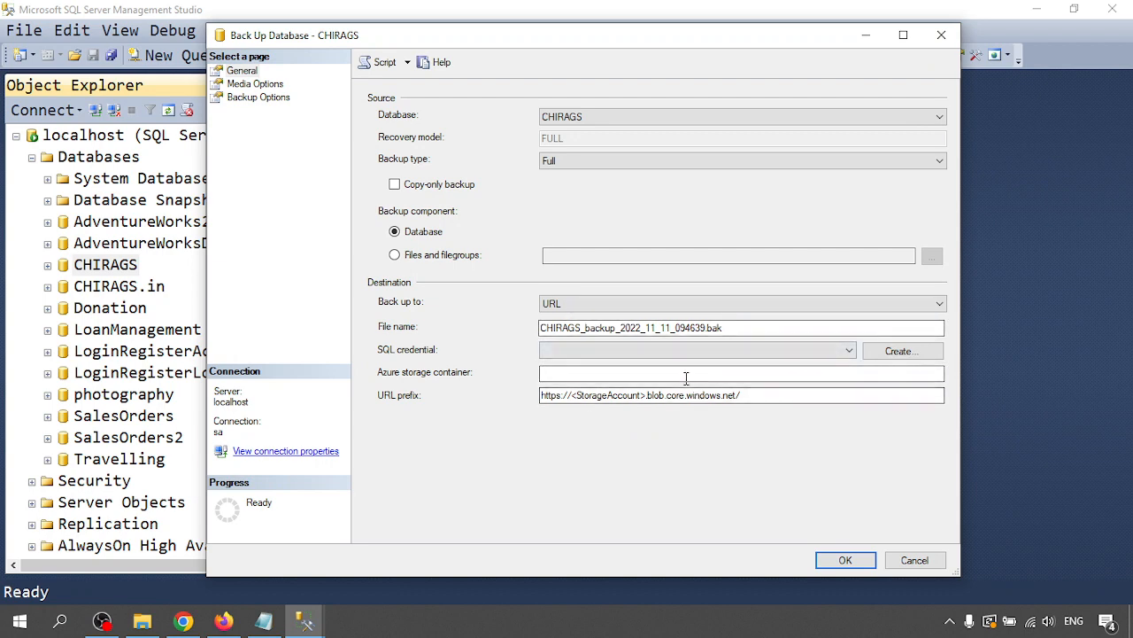
pyautogui.click(606, 304)
pyautogui.click(569, 316)
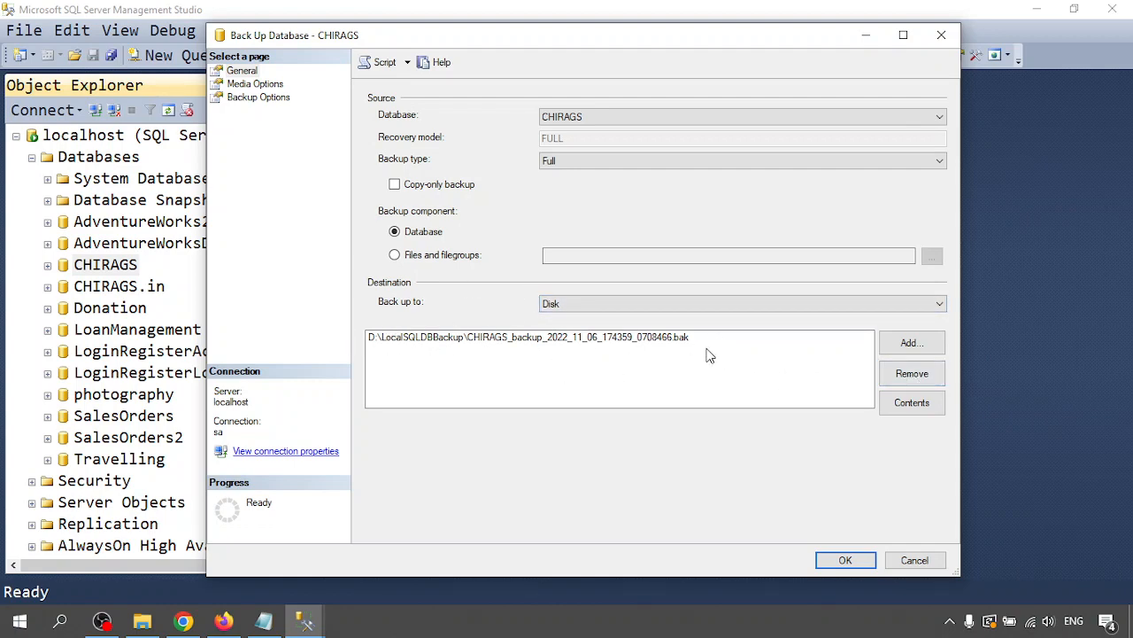
# - Remove the existing .bak file from the disk destinations and start adding a new backup destination
pyautogui.click(925, 375)
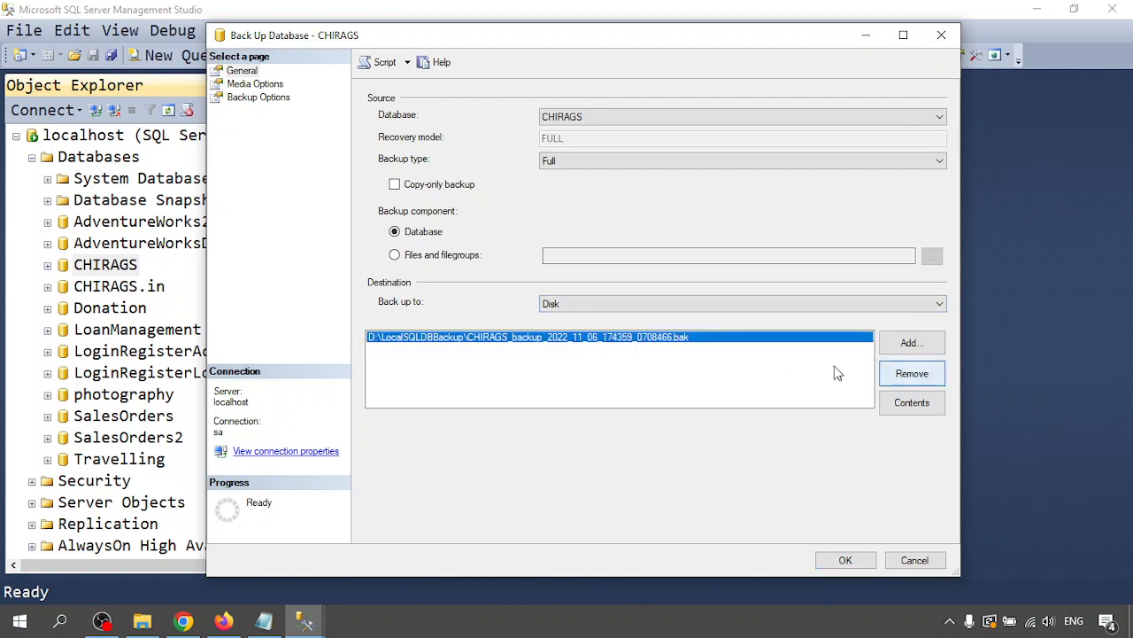
pyautogui.click(930, 379)
pyautogui.click(911, 343)
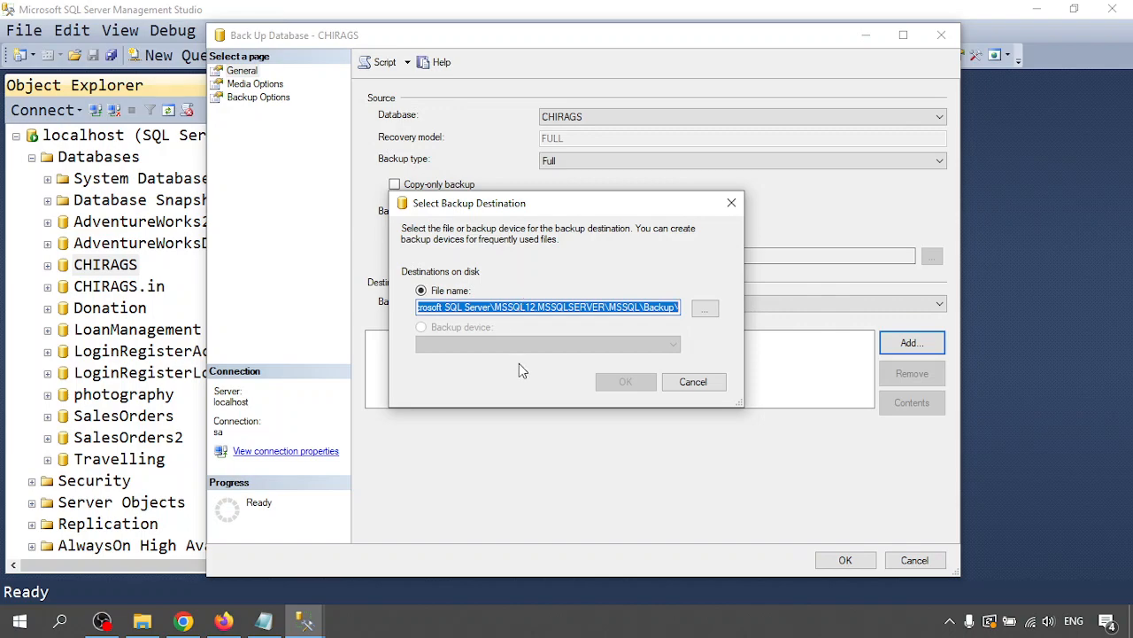
# - In the Notepad notes, add the path C:\Program Files\Microsoft SQL Server\MSSQL12.MSSQLSERVER\MSSQL\Backup\ two lines below "2. Using T-SQL script"
pyautogui.click(264, 620)
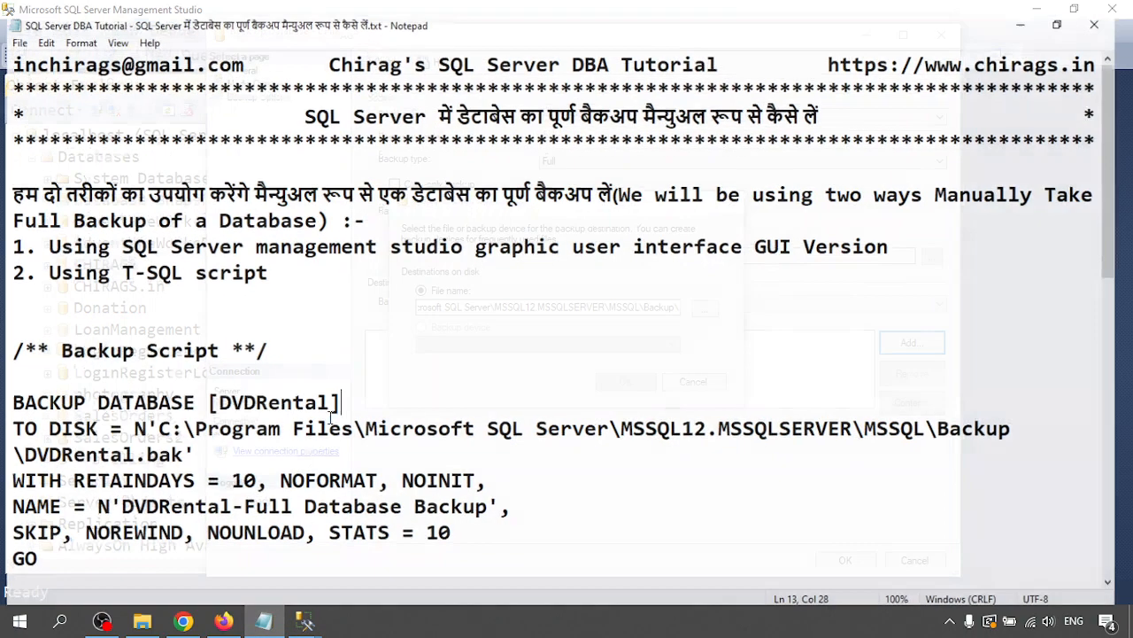
pyautogui.click(295, 263)
pyautogui.press('Return')
pyautogui.press('Return')
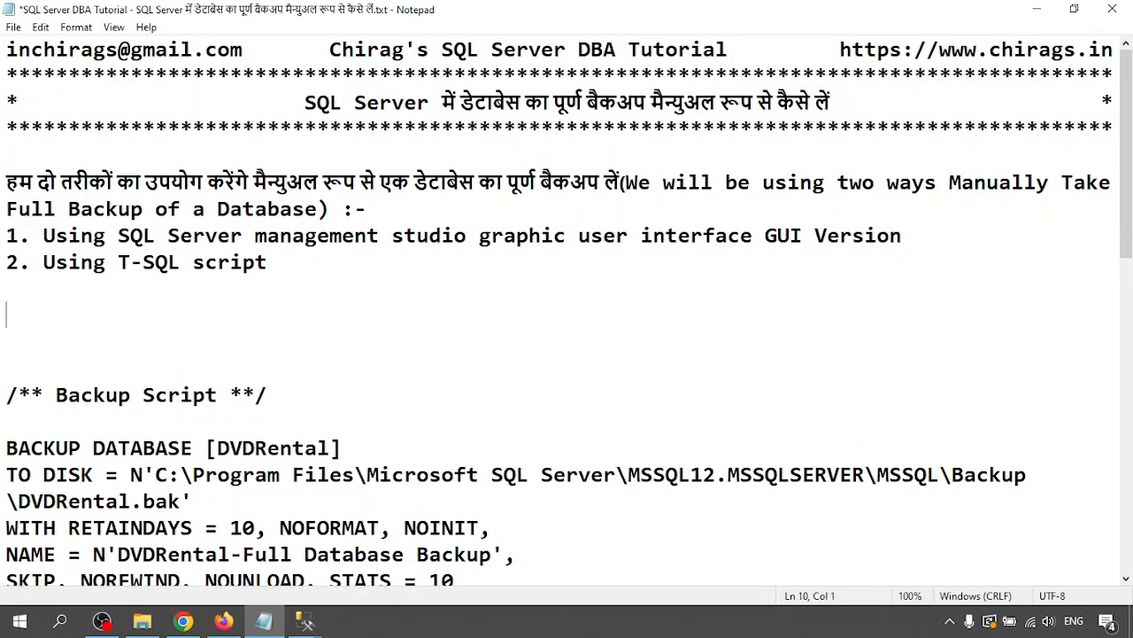
pyautogui.write('C:\\Program Files\\Microsoft SQL Server\\MSSQL12.MSSQLSERVER\\MSSQL\\Backup\\')
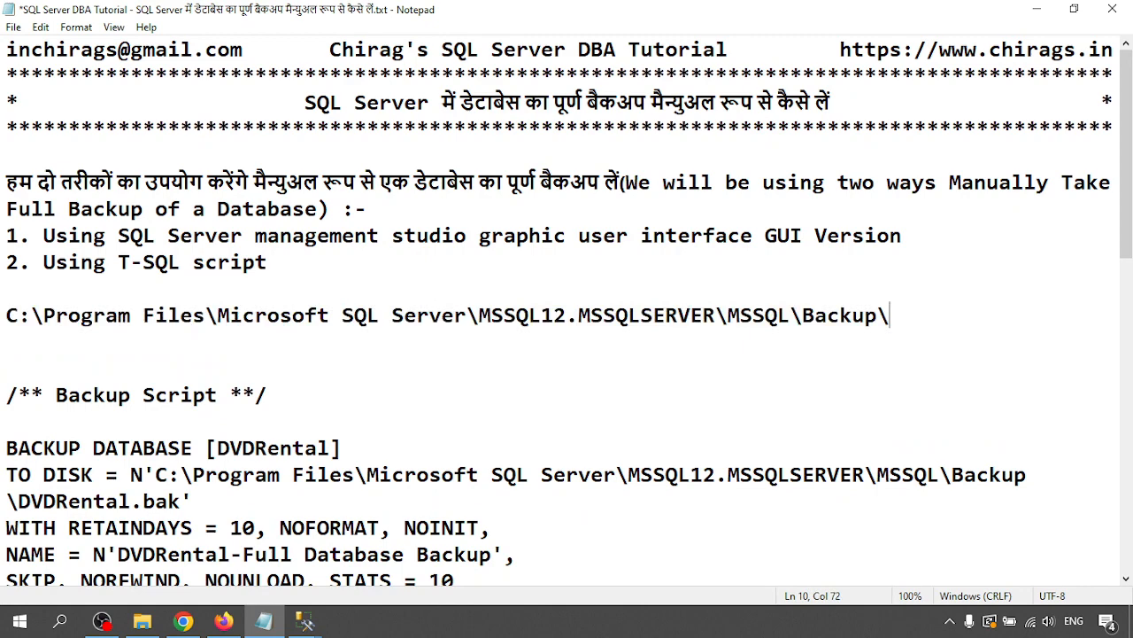
# - Switch back to SQL Server Management Studio and choose the file name CHIRAGS.bak in the Backup folder for the backup destination
pyautogui.click(1047, 9)
pyautogui.click(704, 312)
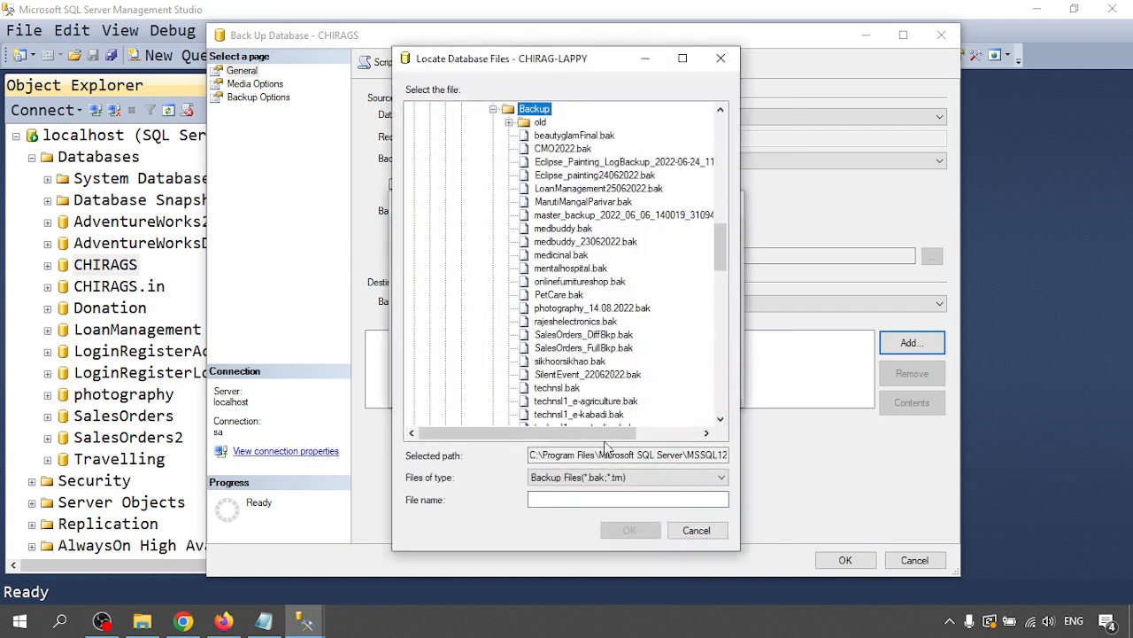
pyautogui.click(567, 497)
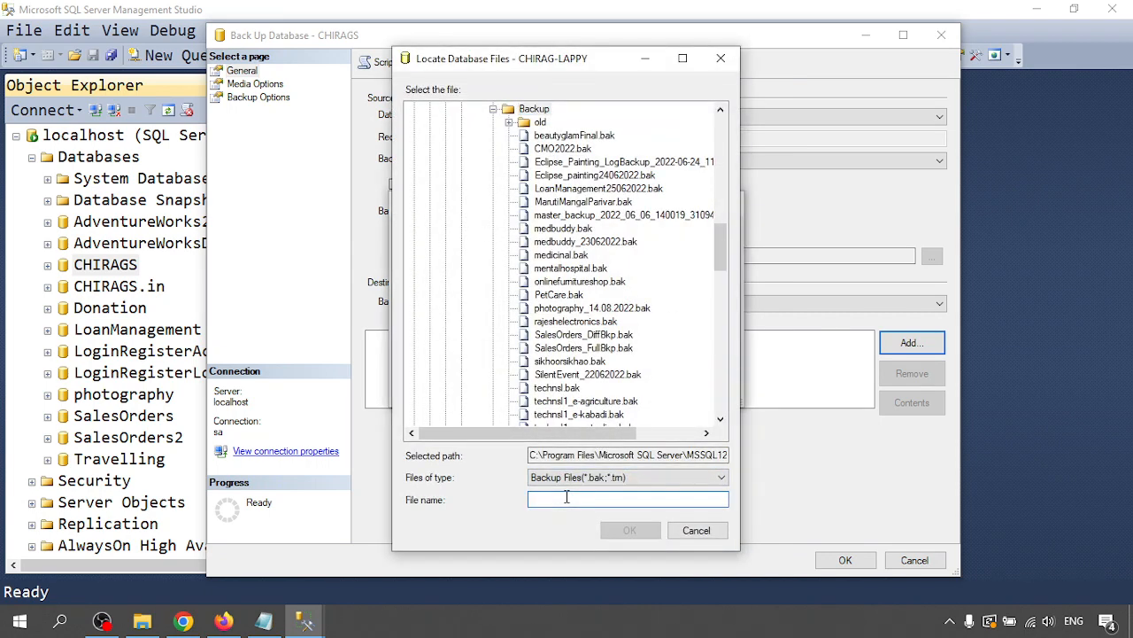
pyautogui.write('Chirags')
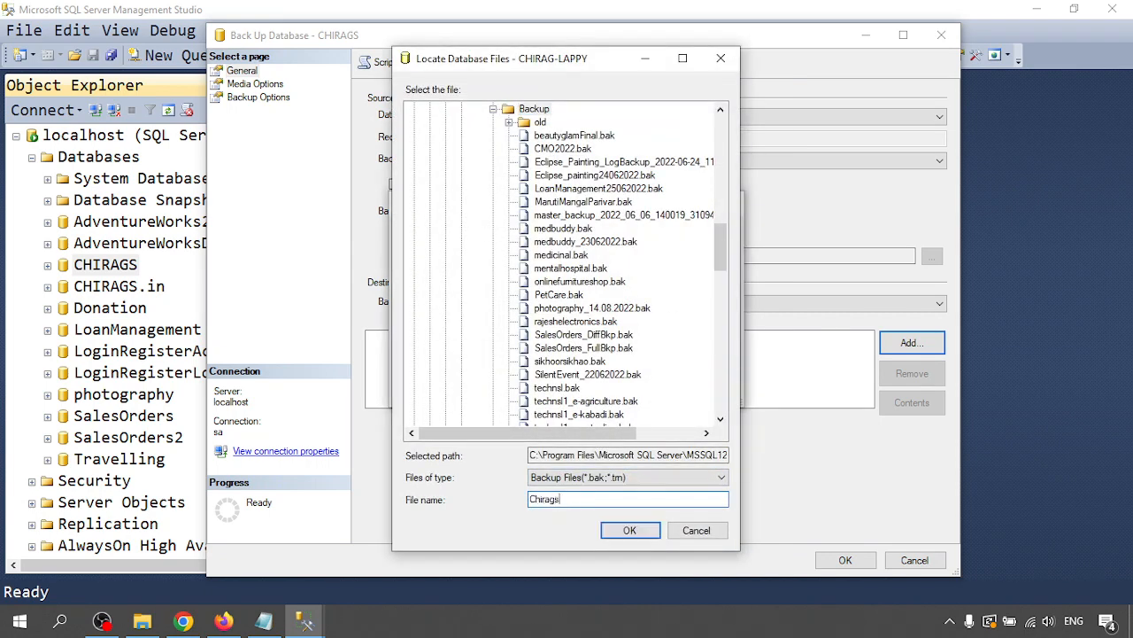
pyautogui.press('BackSpace')
pyautogui.press('BackSpace')
pyautogui.press('BackSpace')
pyautogui.press('BackSpace')
pyautogui.press('BackSpace')
pyautogui.press('BackSpace')
pyautogui.write('HIRAGS')
pyautogui.write('.ba')
pyautogui.press('BackSpace')
pyautogui.press('BackSpace')
pyautogui.write('bak')
pyautogui.click(629, 531)
# - Check the end of the backup file path, confirm the disk destination, and select its entry in the destination list
pyautogui.moveTo(660, 307); pyautogui.dragTo(687, 307)
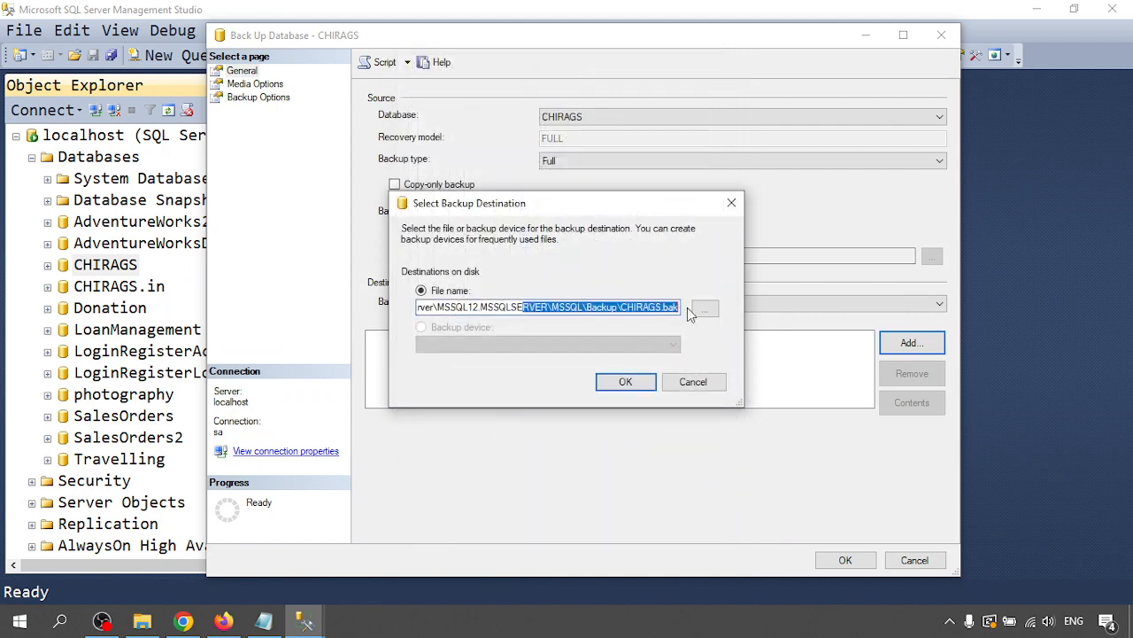
pyautogui.click(635, 308)
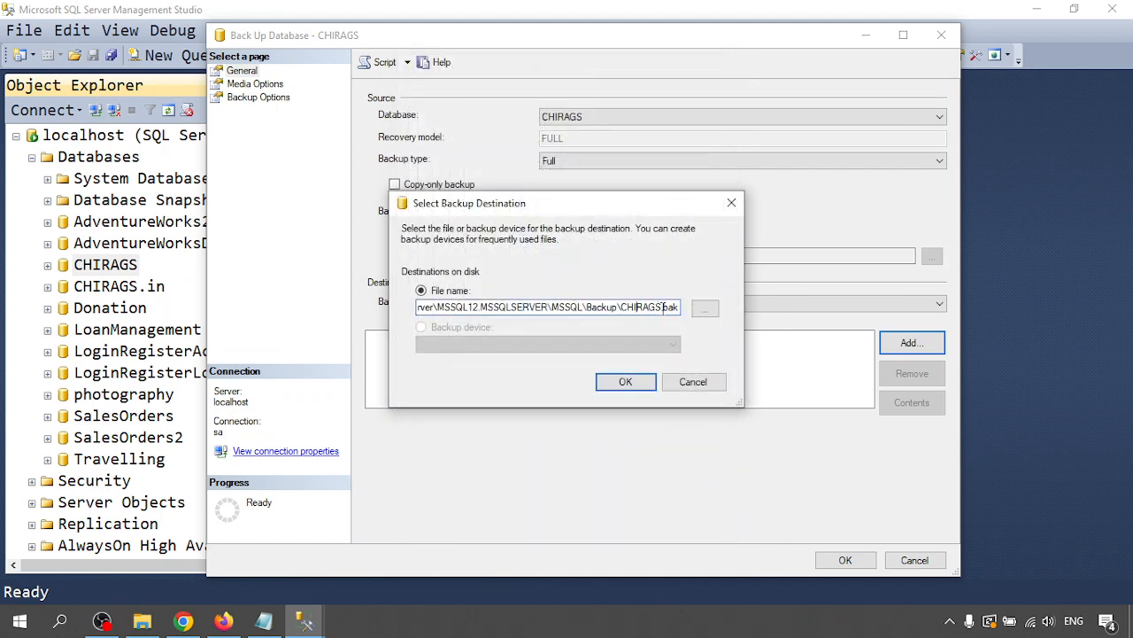
pyautogui.click(626, 381)
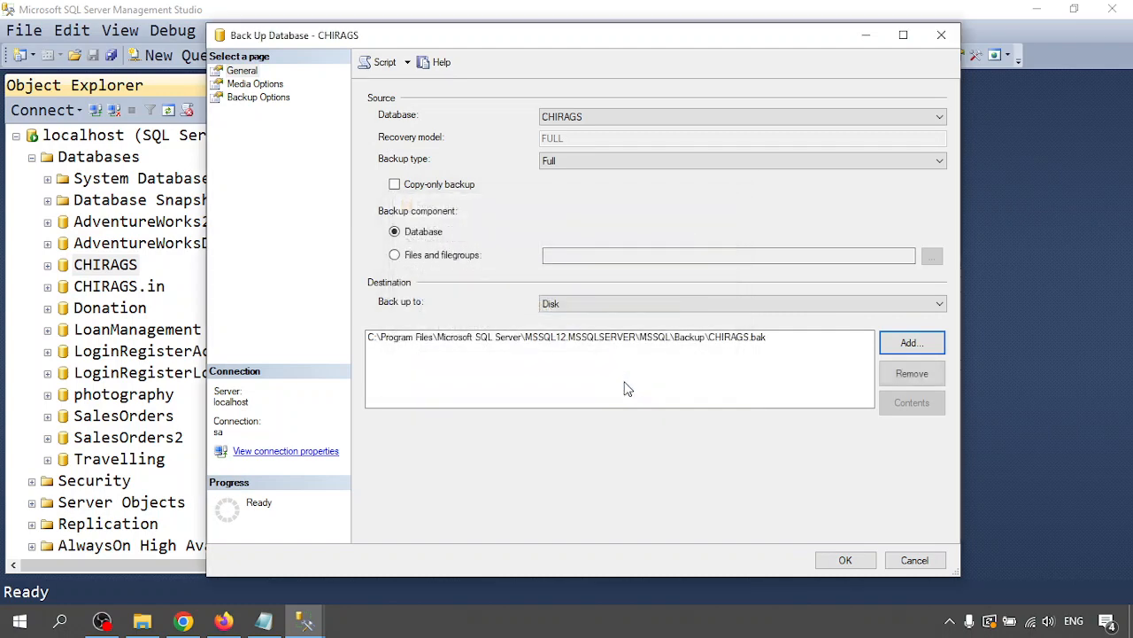
pyautogui.click(371, 342)
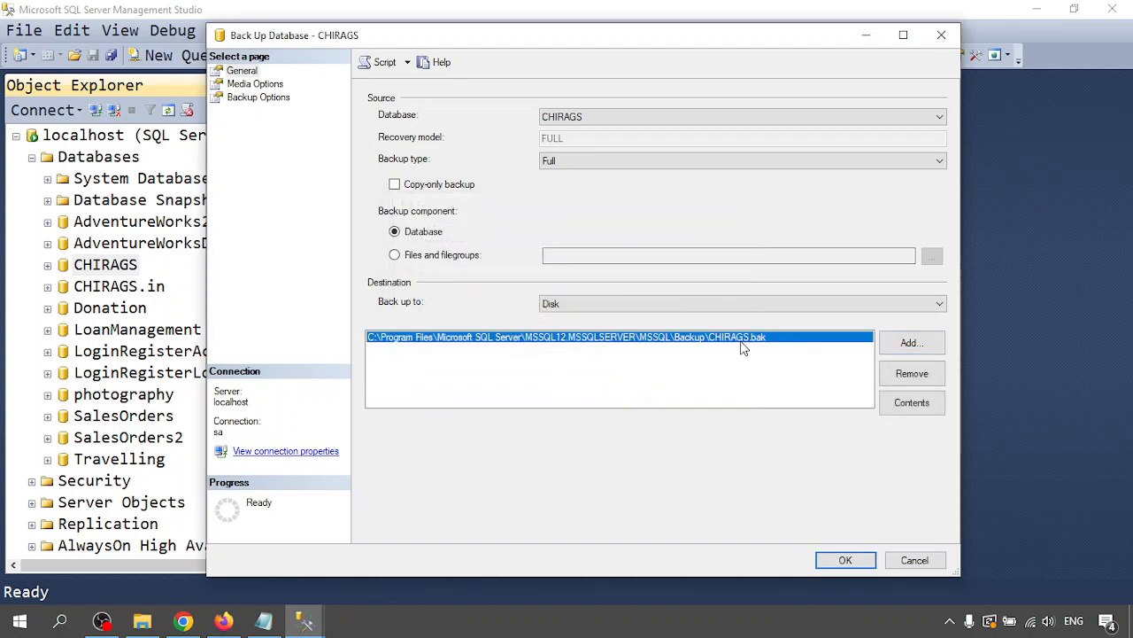
# - Review the Media Options and Backup Options pages, including the set name, description, and available backup compression choices
pyautogui.click(266, 86)
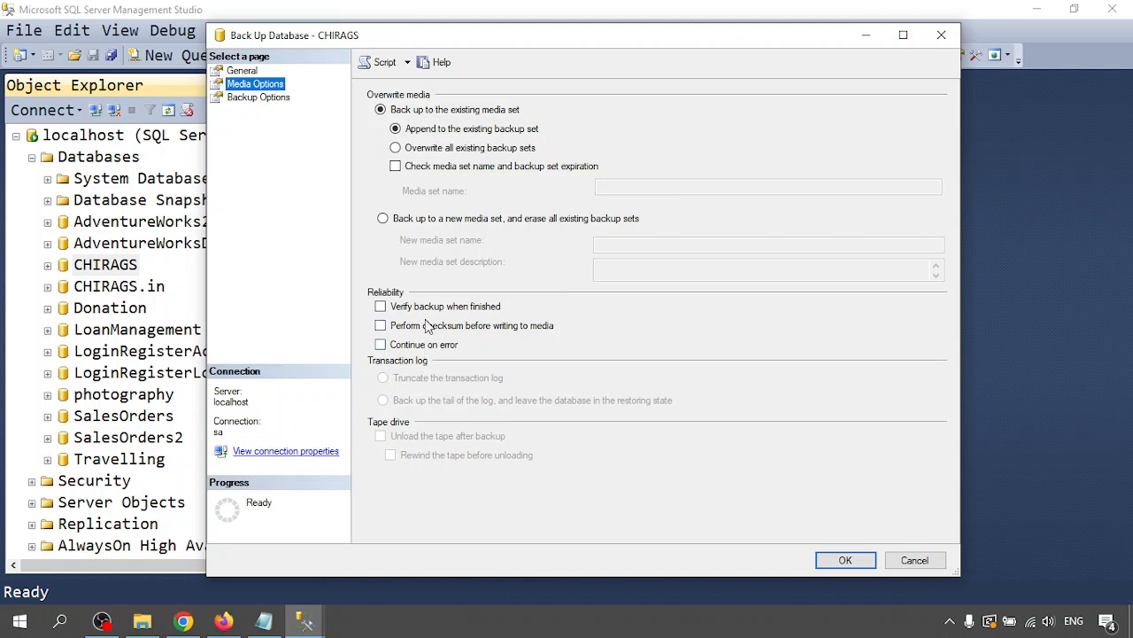
pyautogui.click(250, 99)
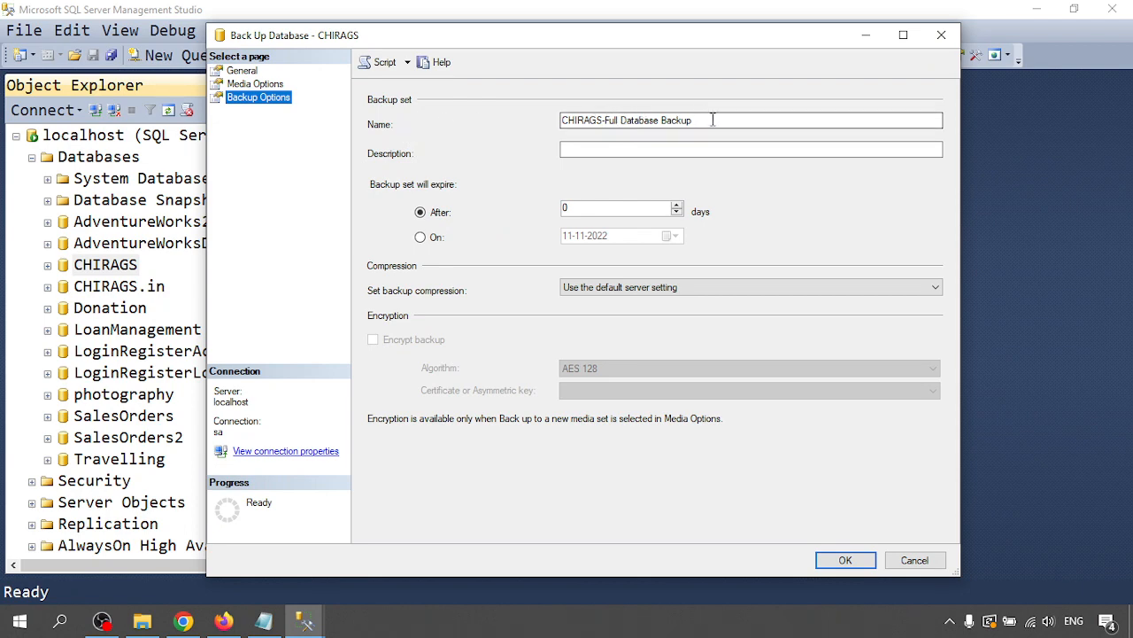
pyautogui.click(626, 147)
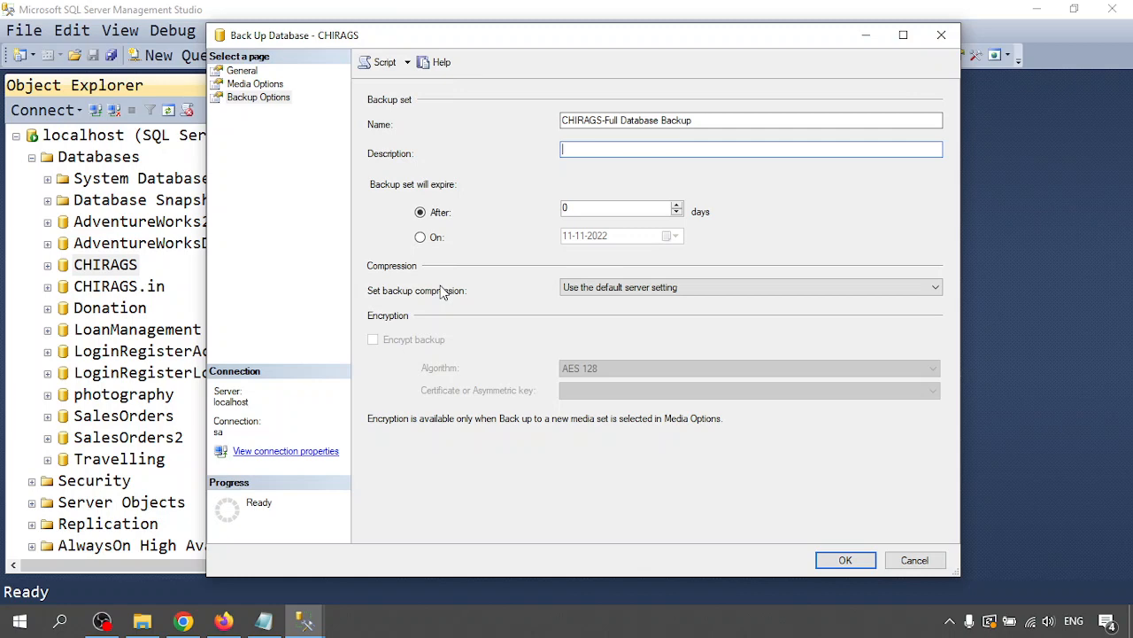
pyautogui.click(593, 292)
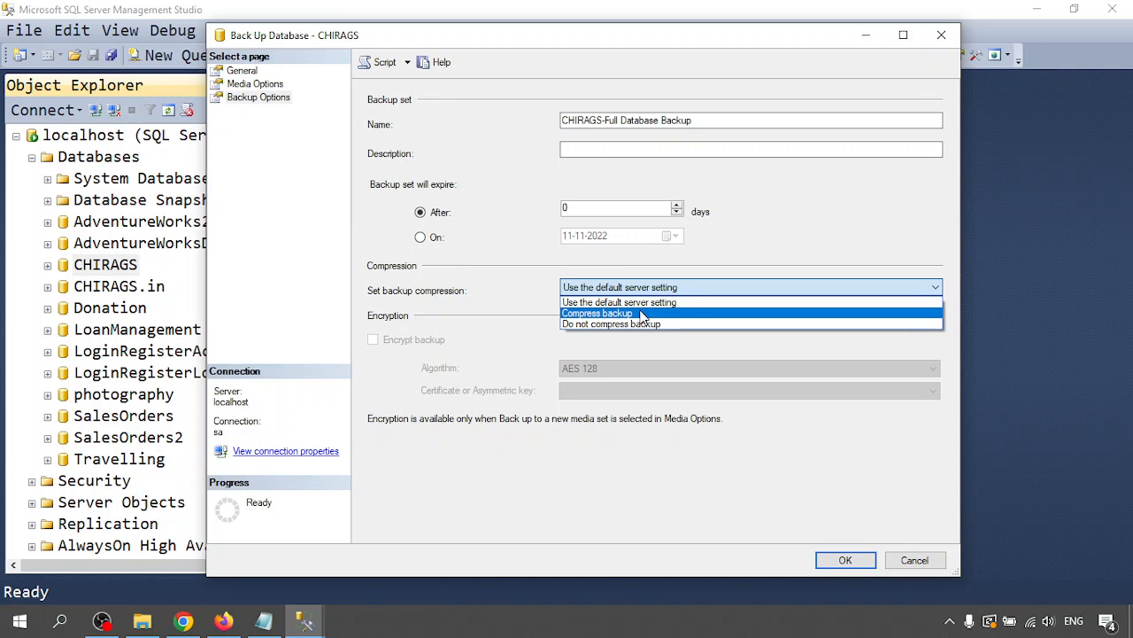
pyautogui.click(728, 268)
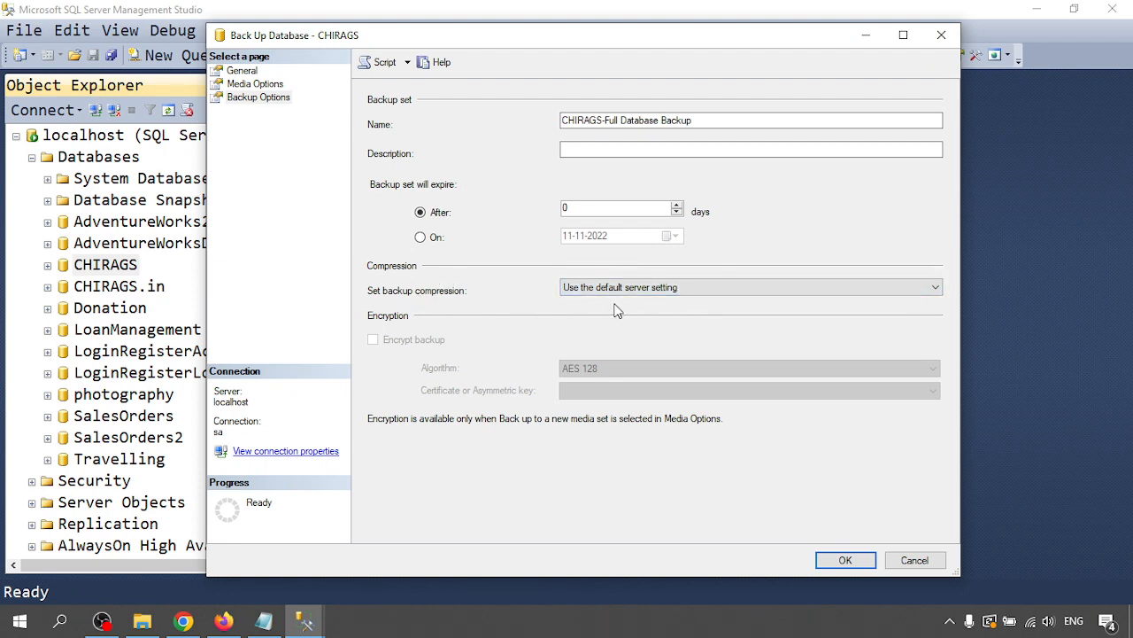
pyautogui.click(651, 289)
pyautogui.click(521, 309)
# - Return to the General page and run the full backup of the CHIRAGS database, dismissing the completion message
pyautogui.click(241, 72)
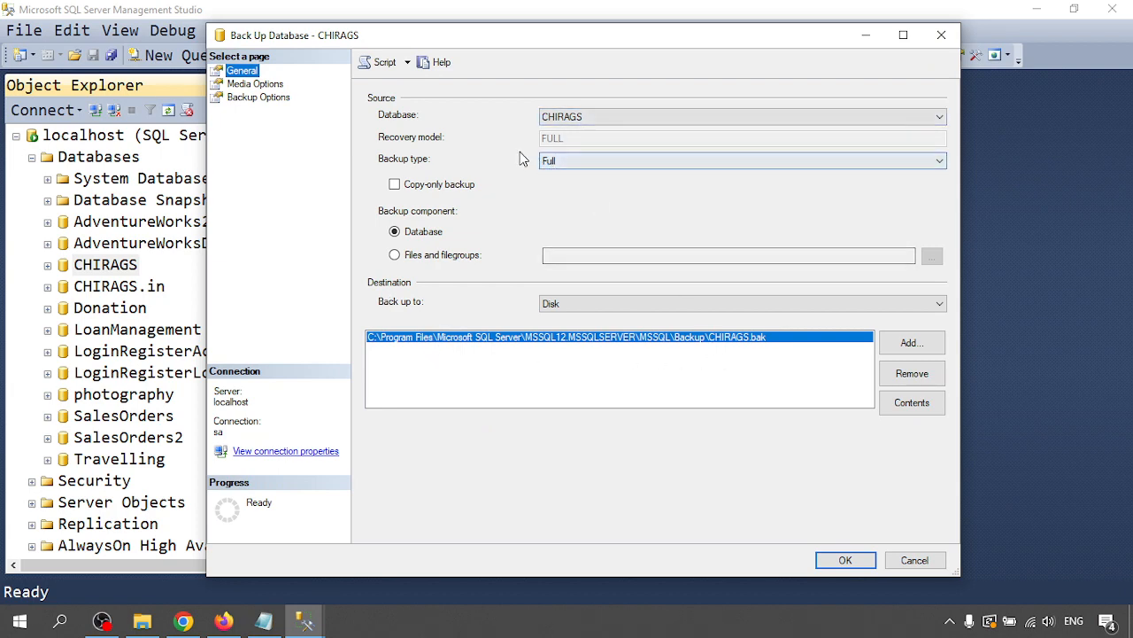
pyautogui.click(853, 565)
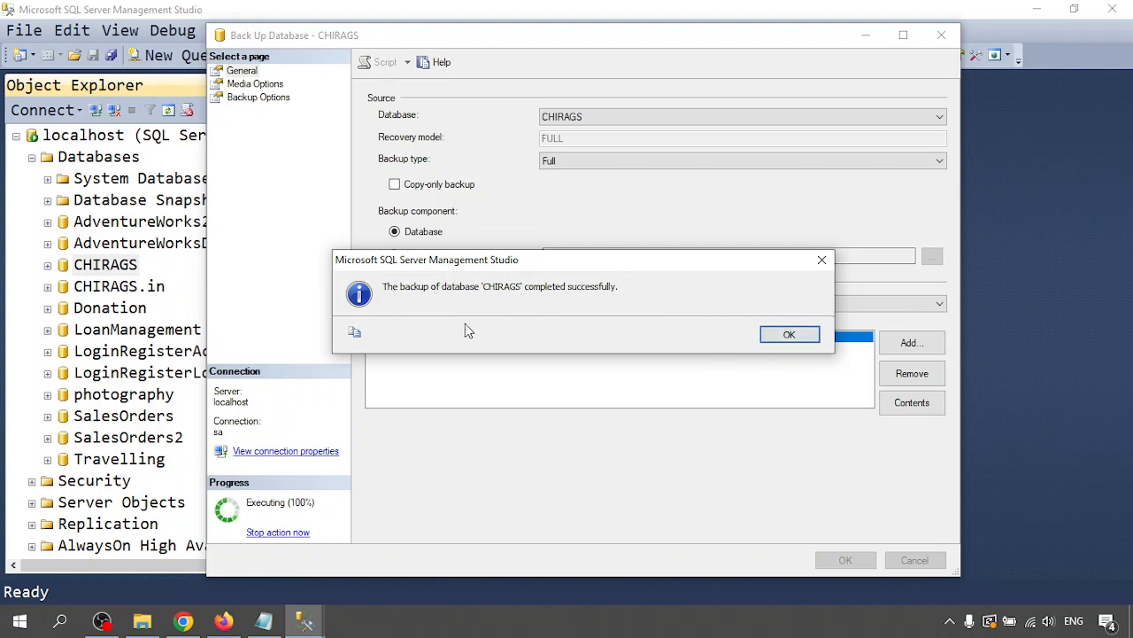
pyautogui.click(777, 334)
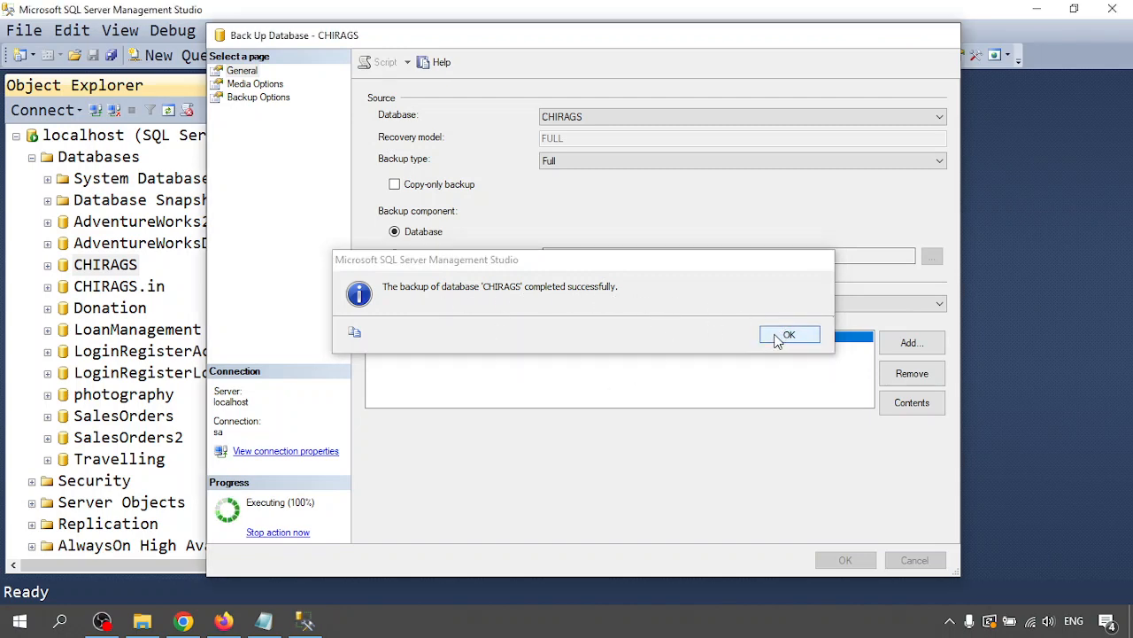
# - Copy the Backup folder path from the Notepad notes, open that folder via Run to check for CHIRAGS.bak, and close it
pyautogui.click(263, 623)
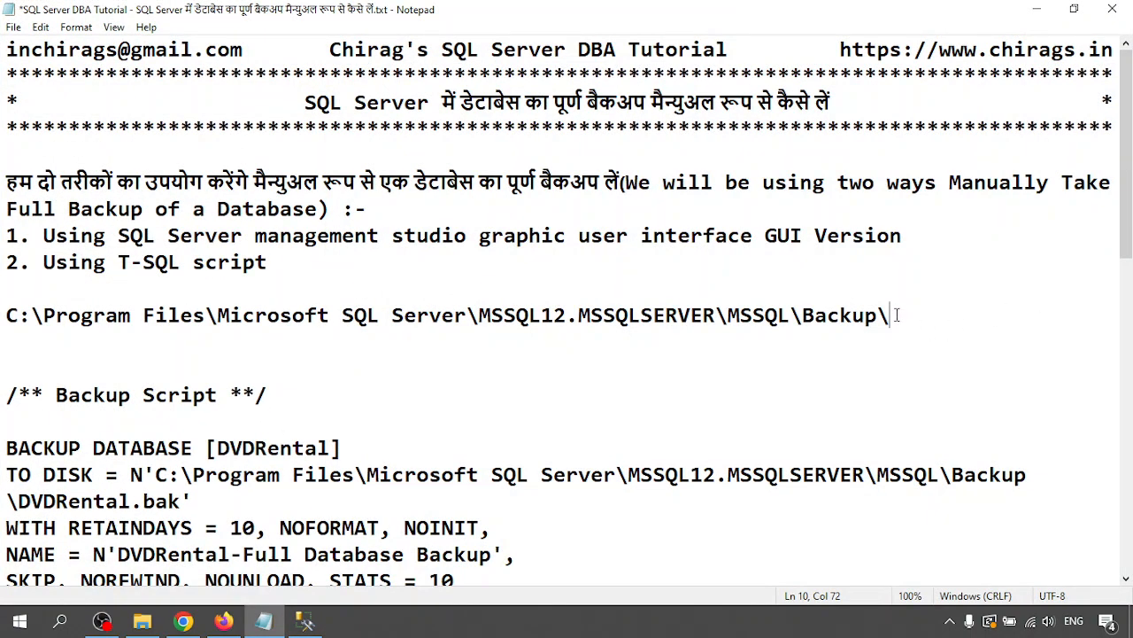
pyautogui.moveTo(897, 315); pyautogui.dragTo(35, 315)
pyautogui.hotkey('ctrl', 'c')
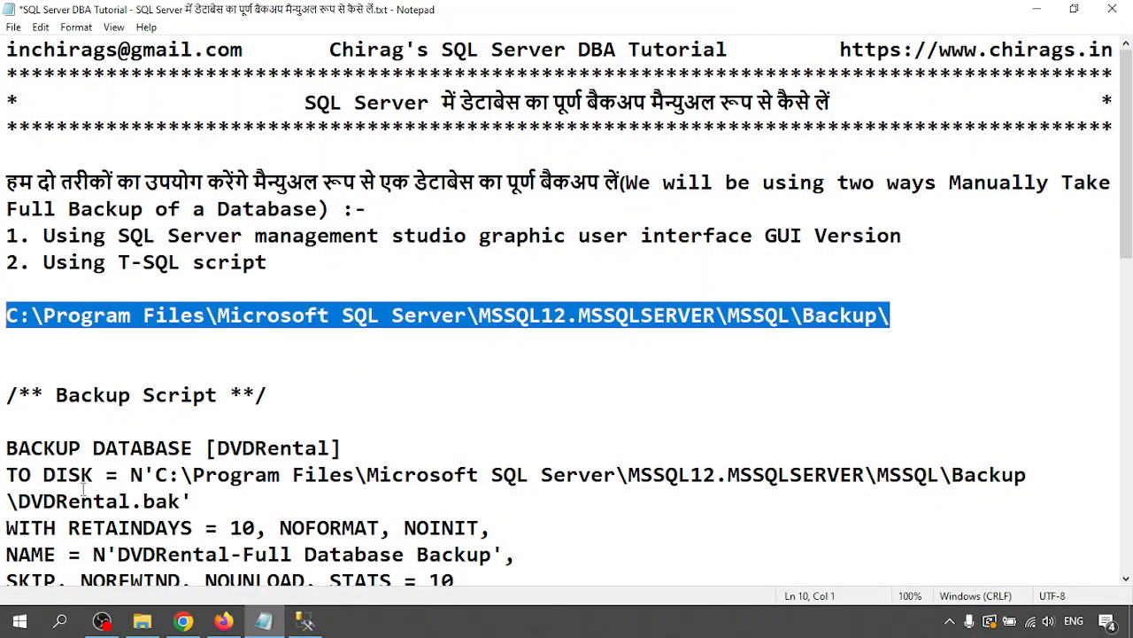
pyautogui.press('super+r')
pyautogui.hotkey('ctrl', 'v')
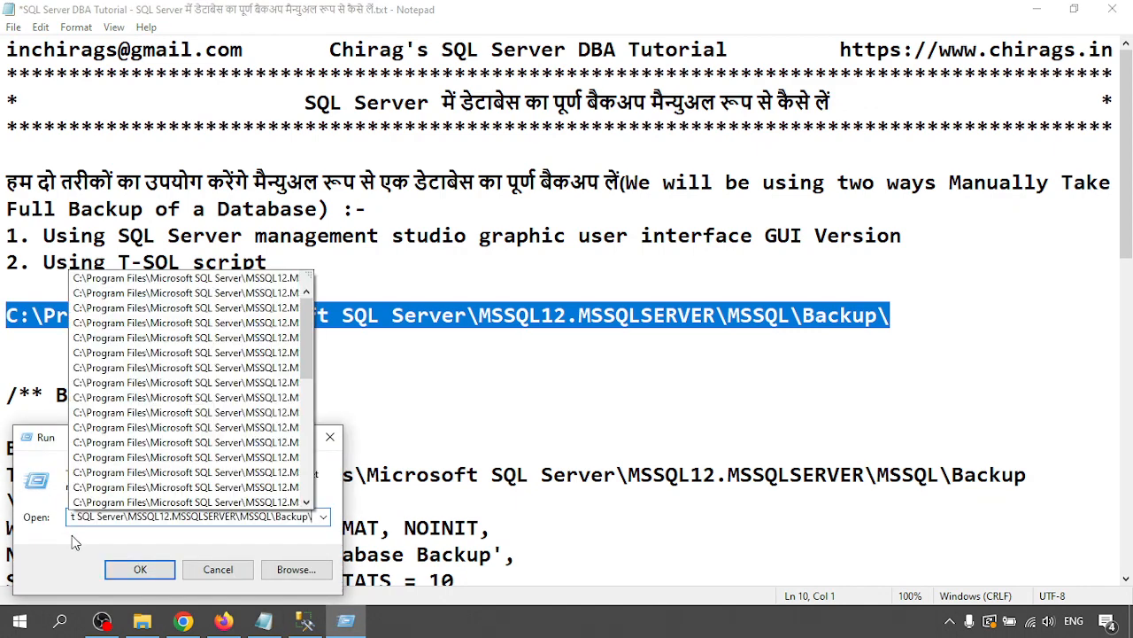
pyautogui.press('Return')
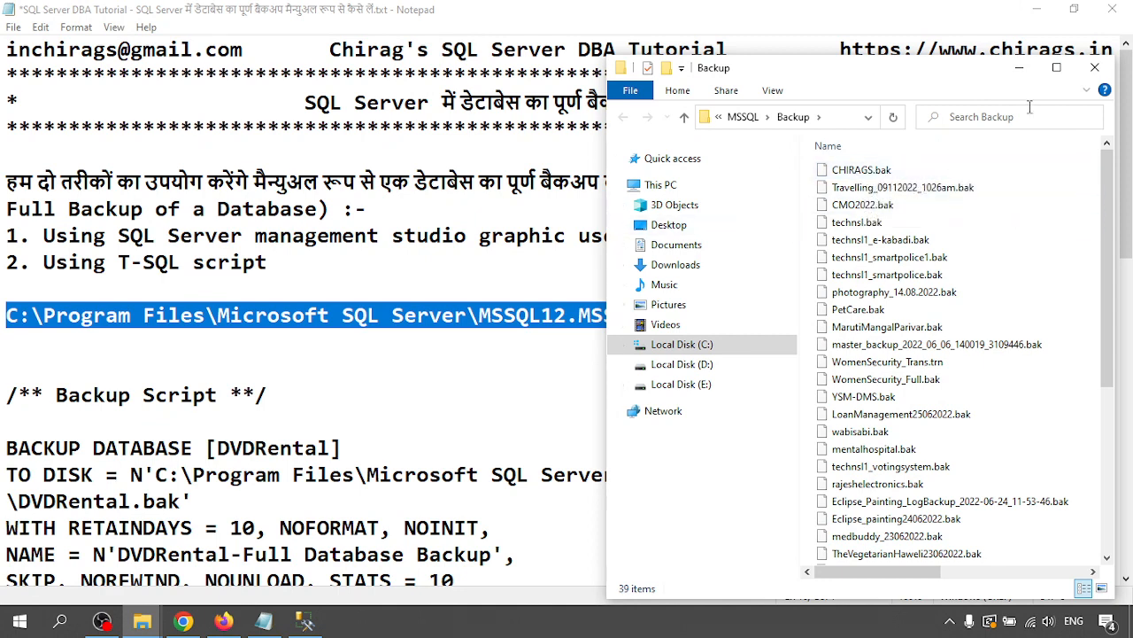
pyautogui.click(1107, 71)
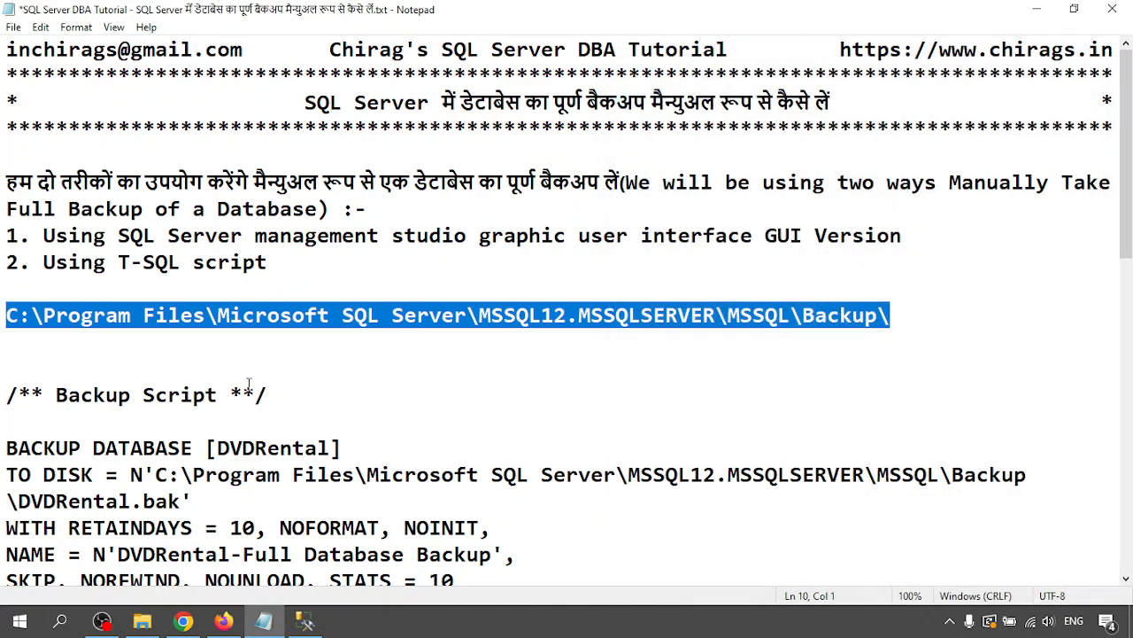
# - Copy the BACKUP DATABASE script through GO from the Notepad notes into a new query in SQL Server Management Studio
pyautogui.click(304, 621)
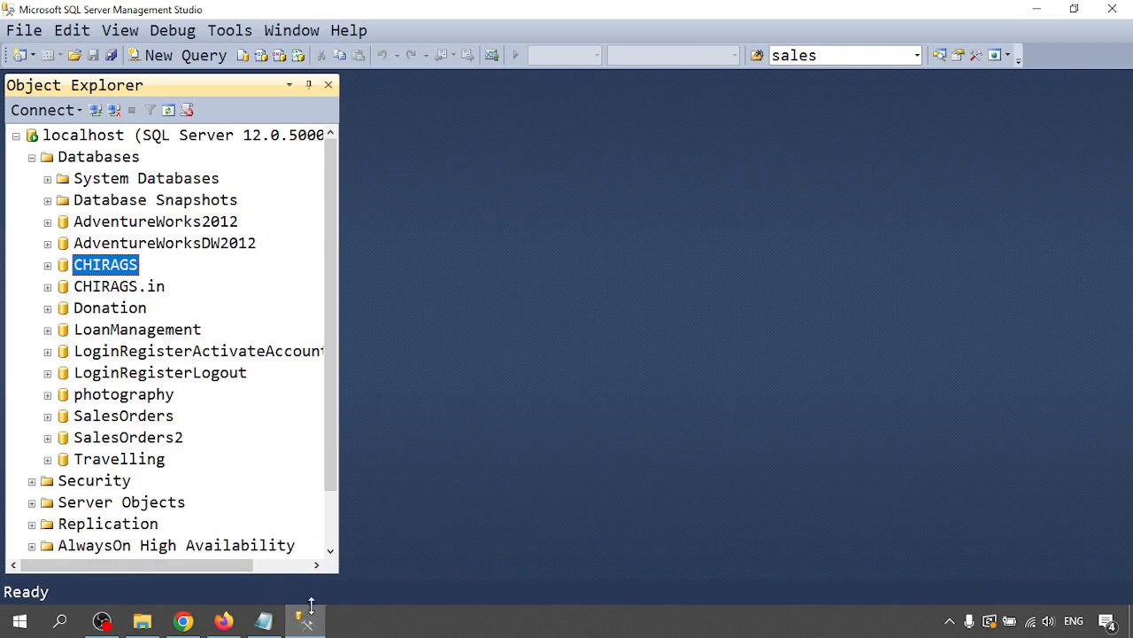
pyautogui.click(264, 620)
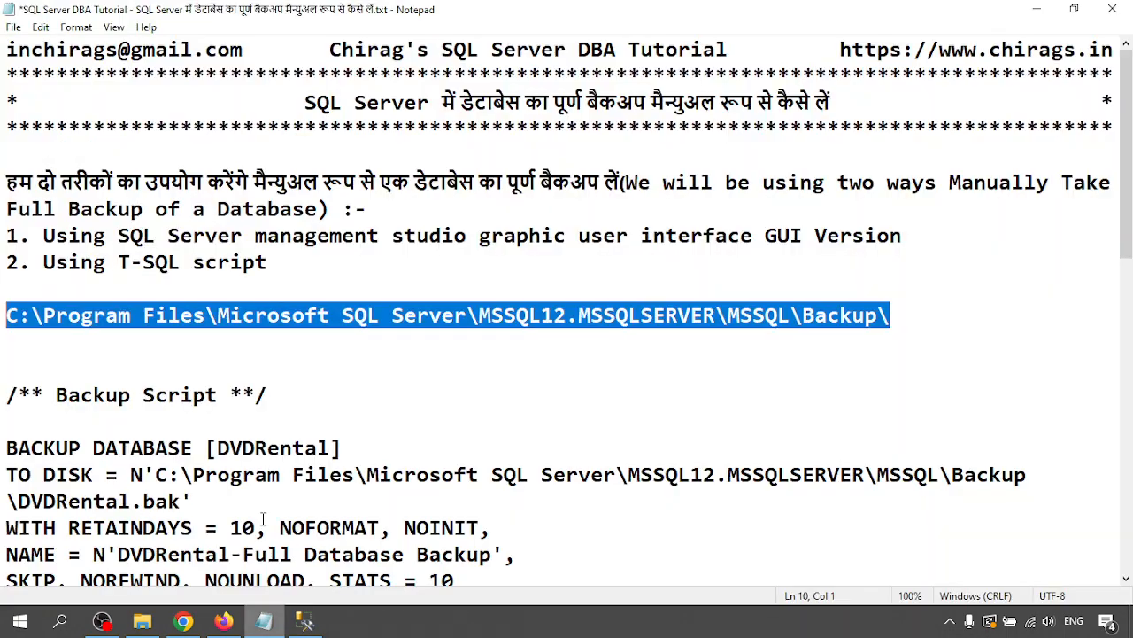
pyautogui.moveTo(42, 261); pyautogui.dragTo(286, 261)
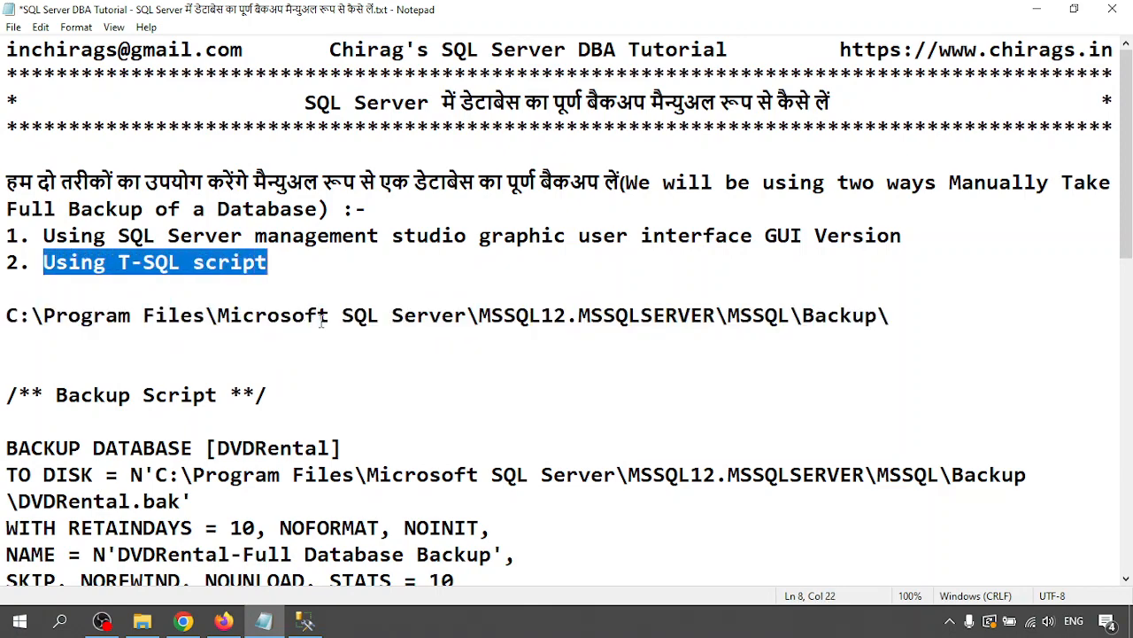
pyautogui.scroll(-2, 322, 320)
pyautogui.scroll(-2, 63, 248)
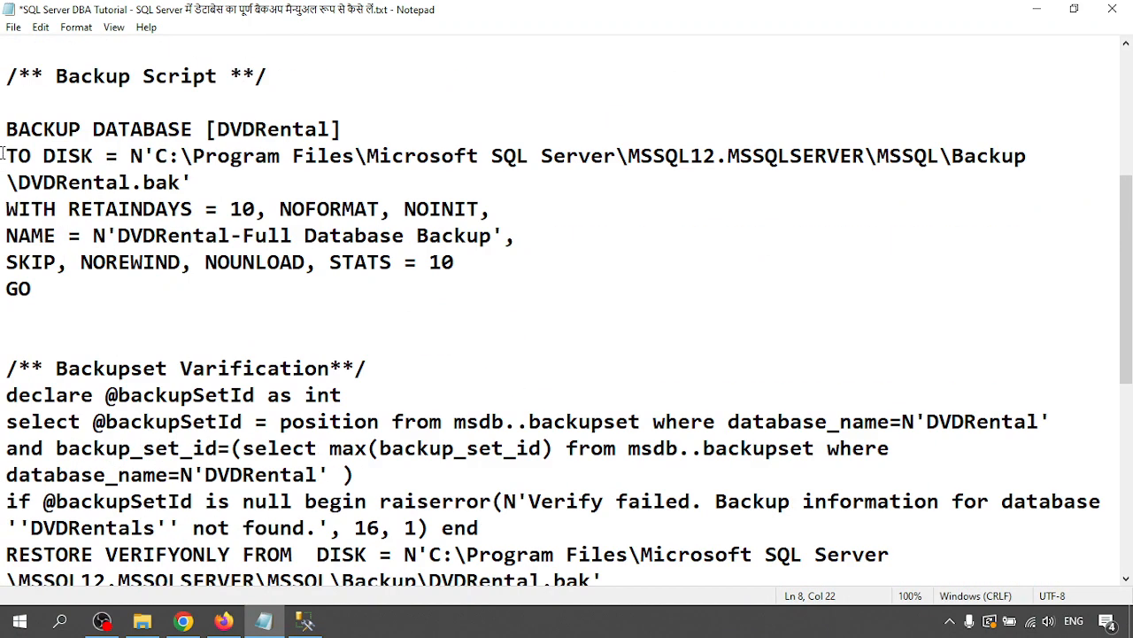
pyautogui.moveTo(3, 129); pyautogui.dragTo(56, 302)
pyautogui.hotkey('ctrl', 'c')
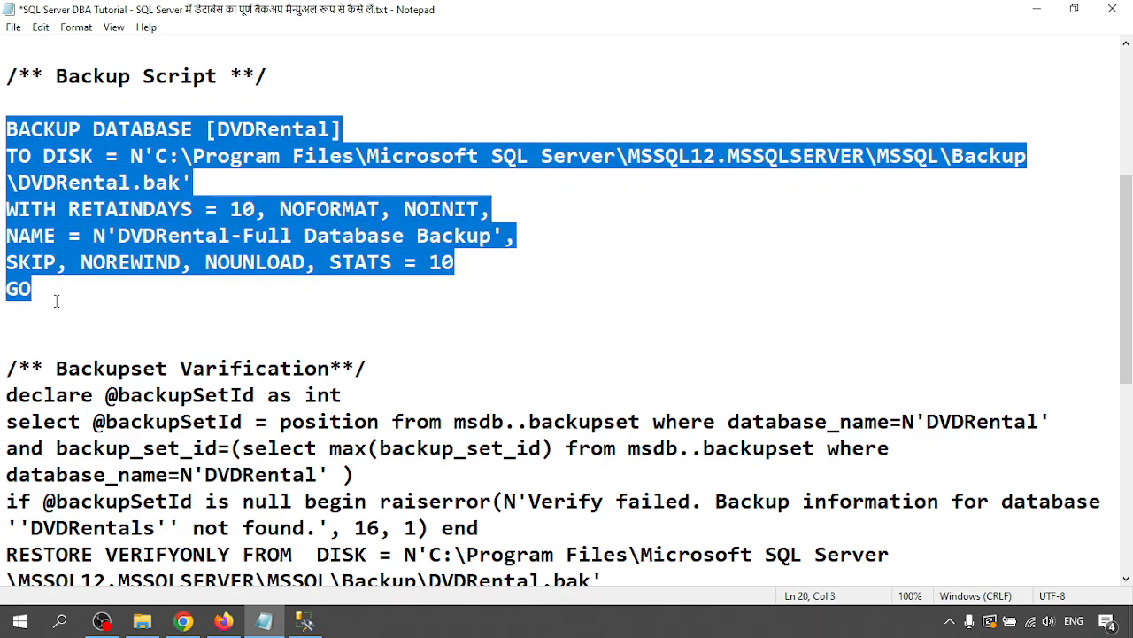
pyautogui.click(303, 620)
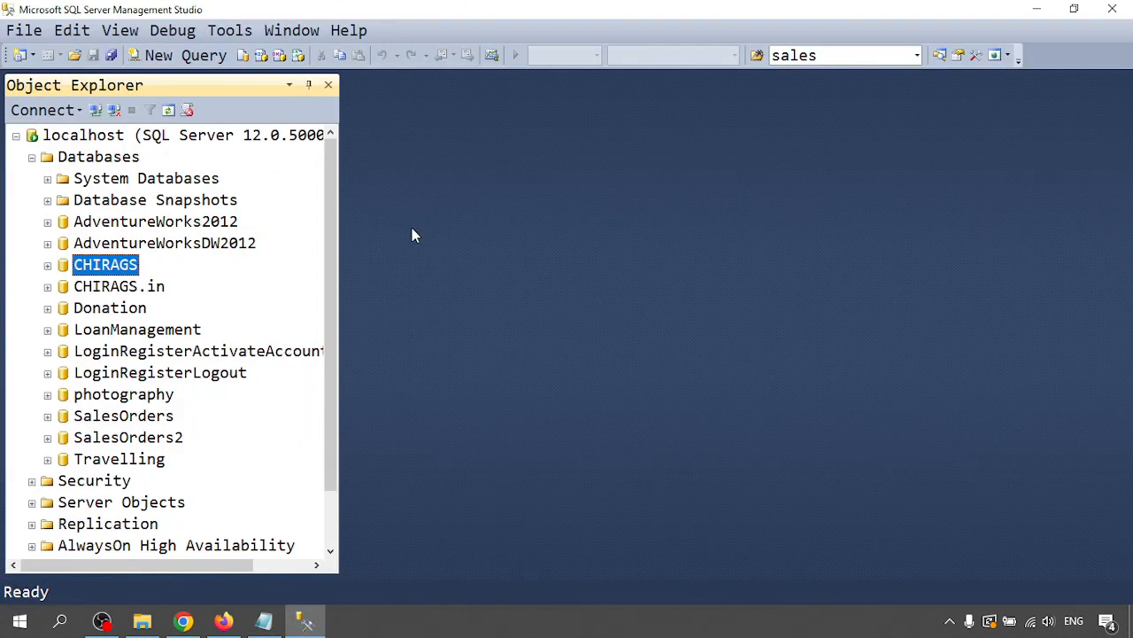
pyautogui.click(177, 60)
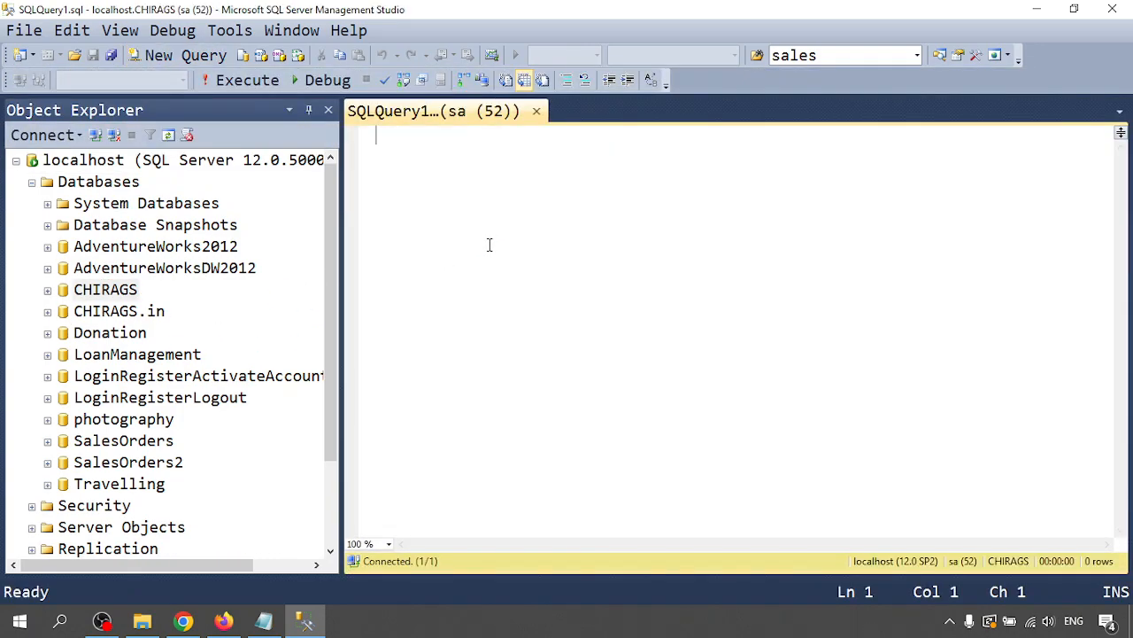
pyautogui.hotkey('ctrl', 'v')
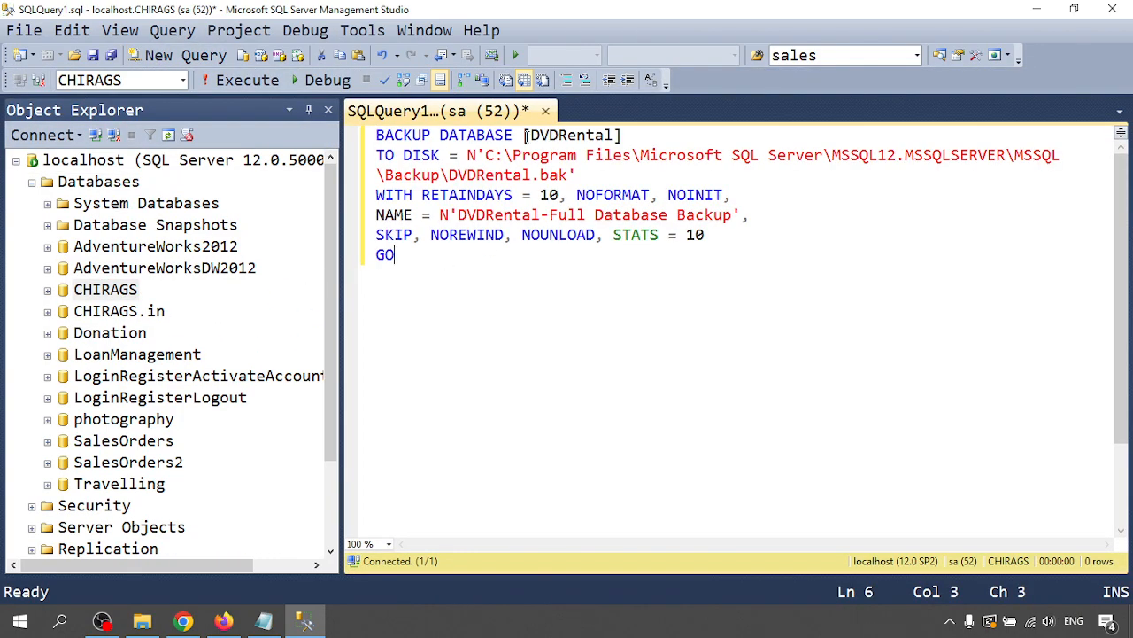
# - Replace DVDRental with CHIRAGS as the database name in the BACKUP DATABASE statement
pyautogui.click(159, 80)
pyautogui.hotkey('ctrl', 'c')
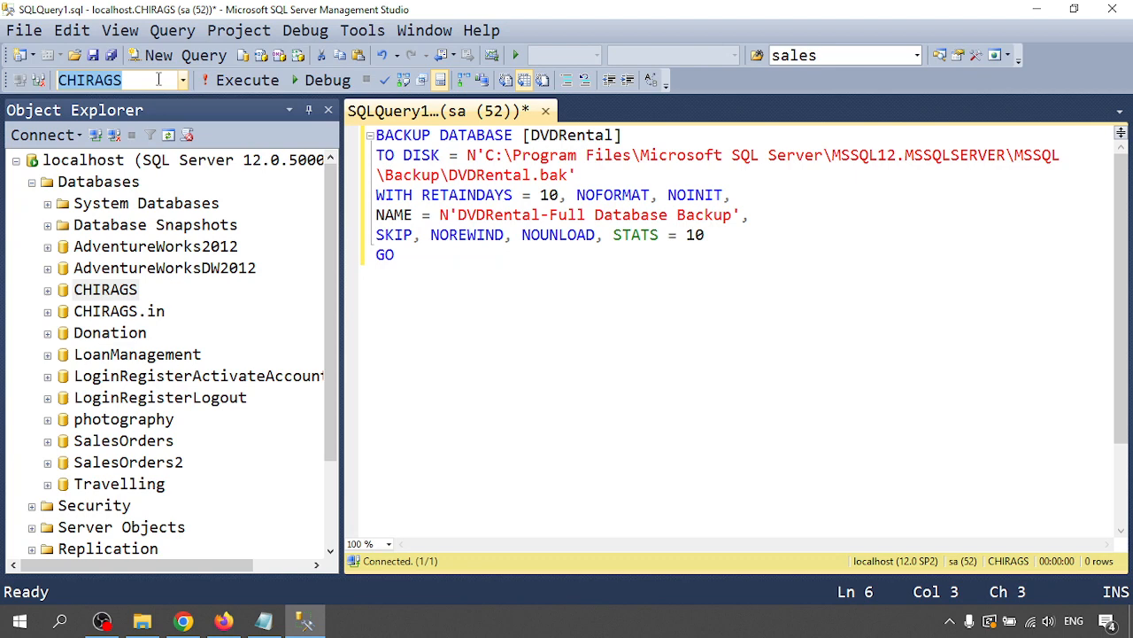
pyautogui.click(532, 135)
pyautogui.moveTo(533, 135); pyautogui.dragTo(613, 136)
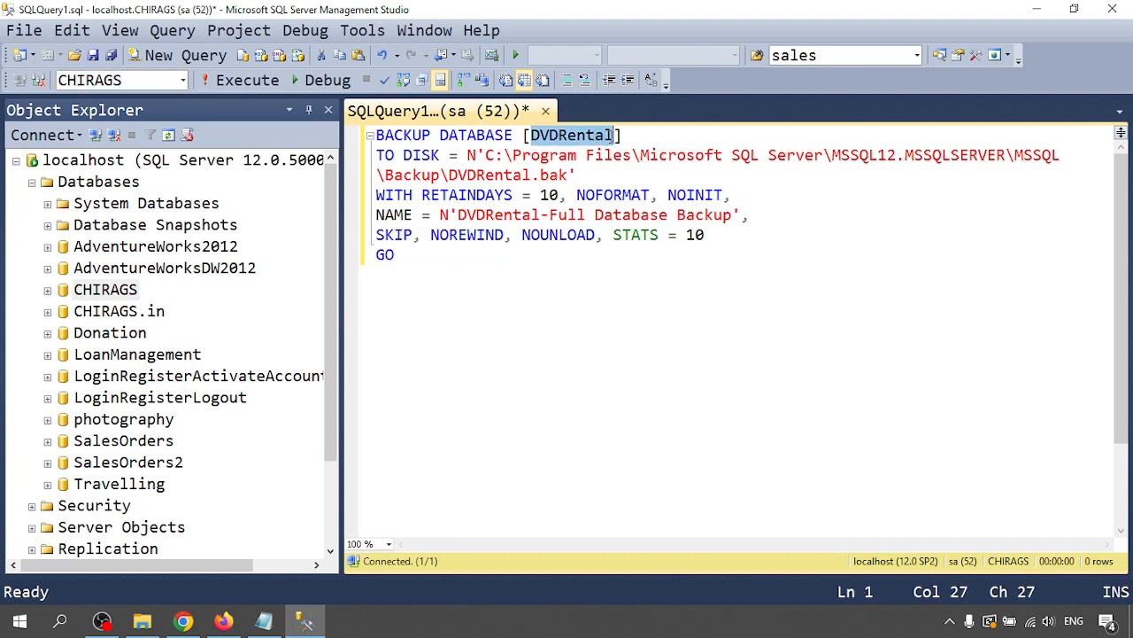
pyautogui.hotkey('ctrl', 'v')
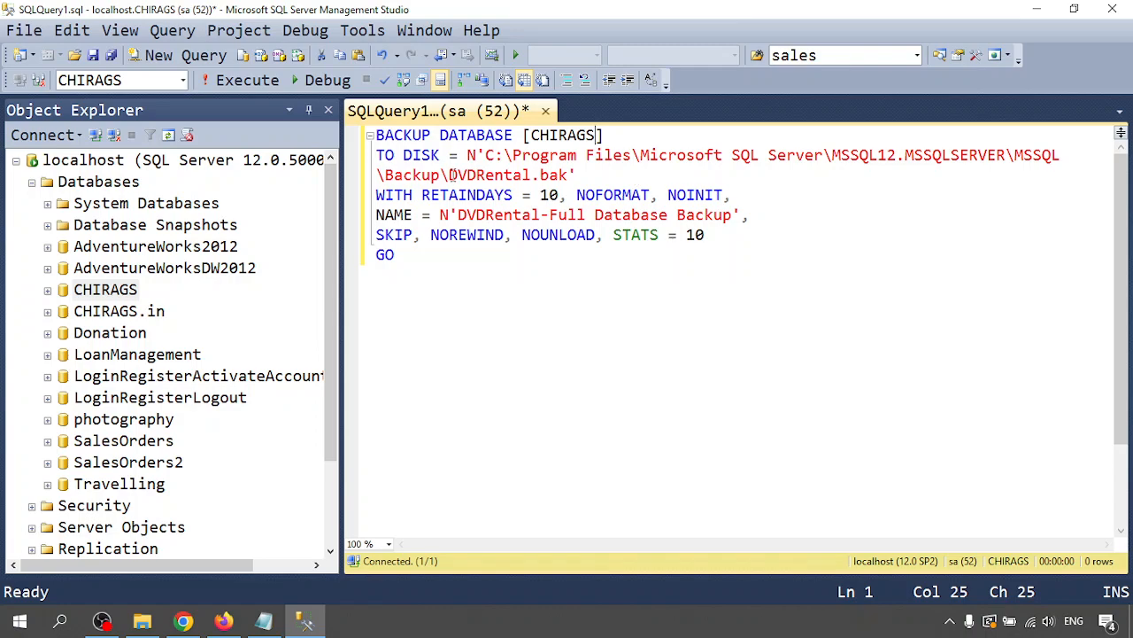
# - Replace the folder path in the TO DISK clause with C:\Program Files\Microsoft SQL Server\MSSQL12.MSSQLSERVER\MSSQL\Backup\ from the Notepad notes
pyautogui.click(263, 620)
pyautogui.click(309, 289)
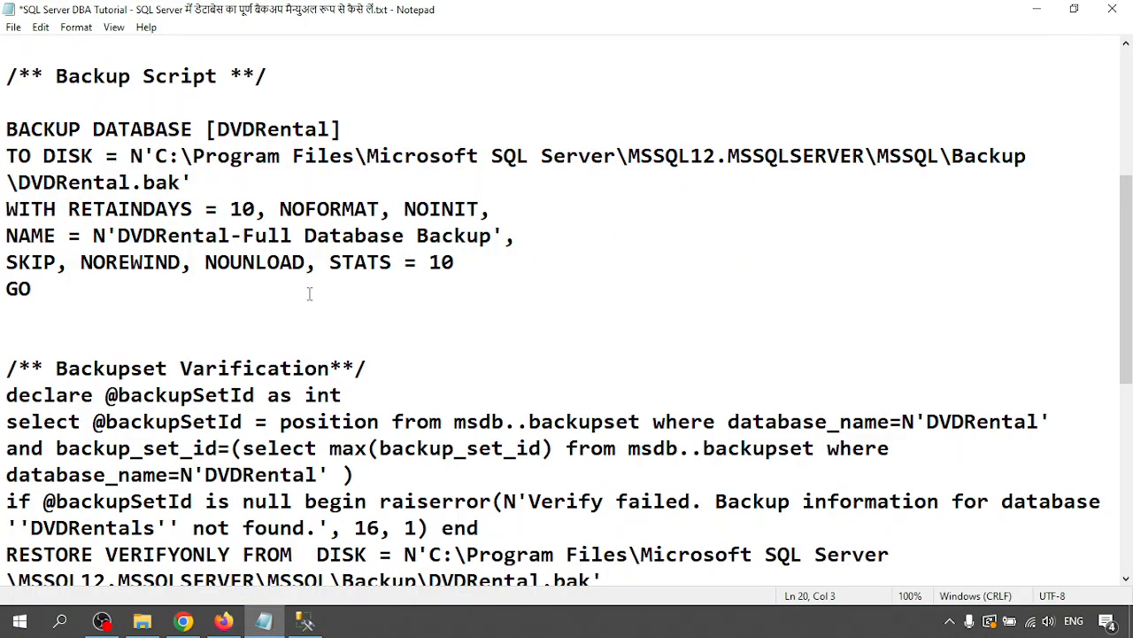
pyautogui.scroll(4, 309, 289)
pyautogui.moveTo(901, 317); pyautogui.dragTo(3, 316)
pyautogui.click(272, 625)
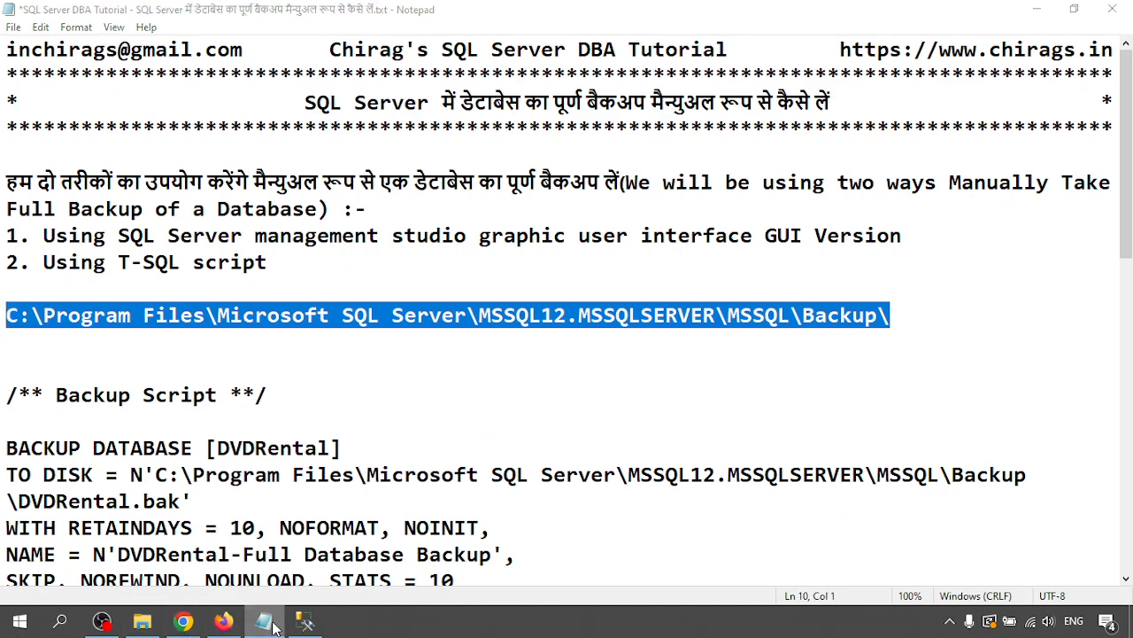
pyautogui.moveTo(486, 155); pyautogui.dragTo(443, 174)
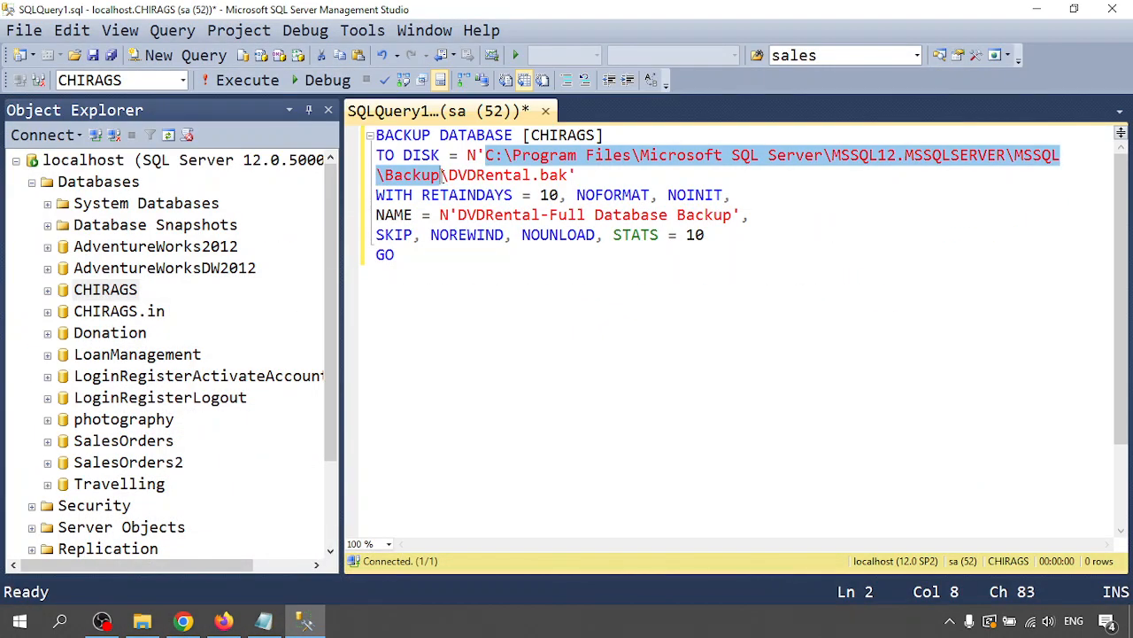
pyautogui.click(444, 175)
pyautogui.write('\\')
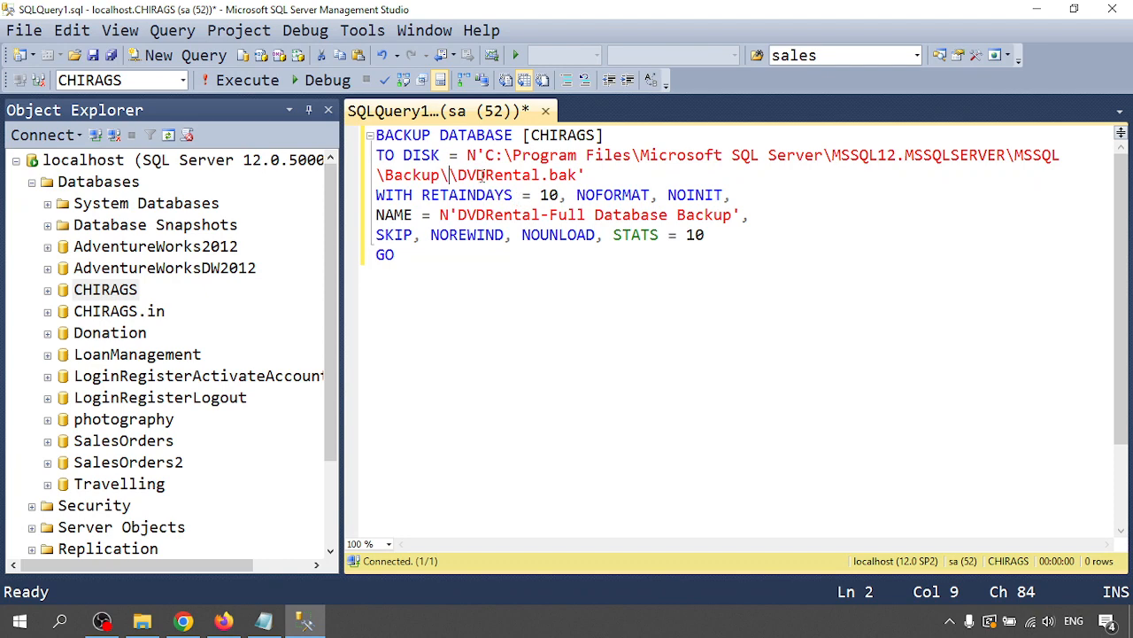
# - Remove the extra backslash after Backup in the TO DISK path and rename the backup file to CHIRAGS_Tsql.bak
pyautogui.press('BackSpace')
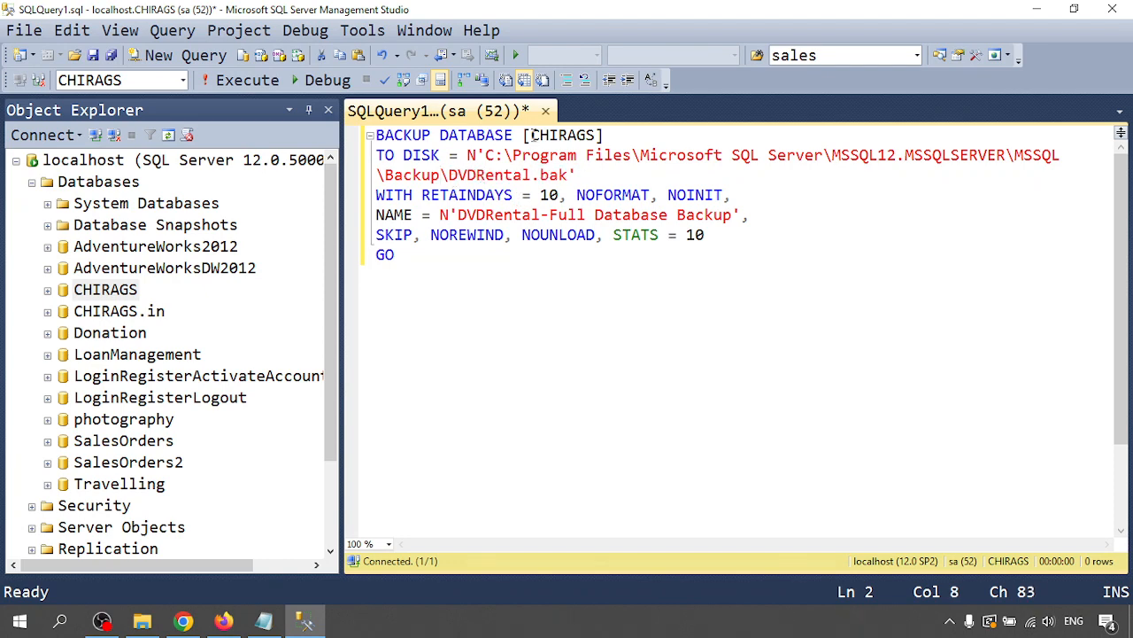
pyautogui.moveTo(532, 135); pyautogui.dragTo(596, 134)
pyautogui.hotkey('ctrl', 'c')
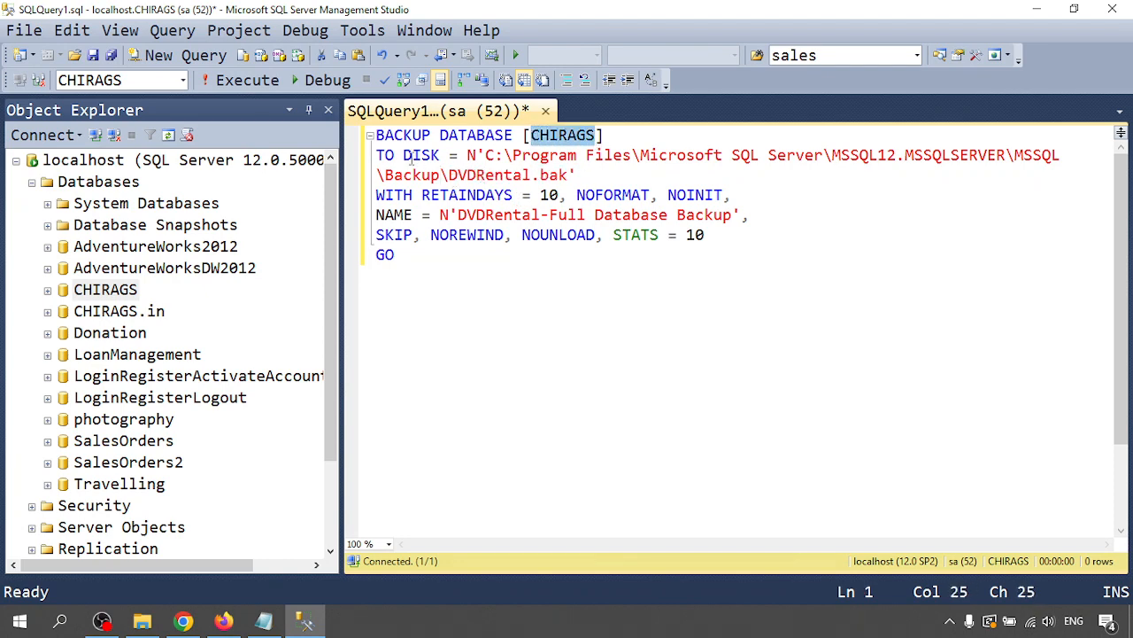
pyautogui.moveTo(449, 174); pyautogui.dragTo(529, 175)
pyautogui.hotkey('ctrl', 'v')
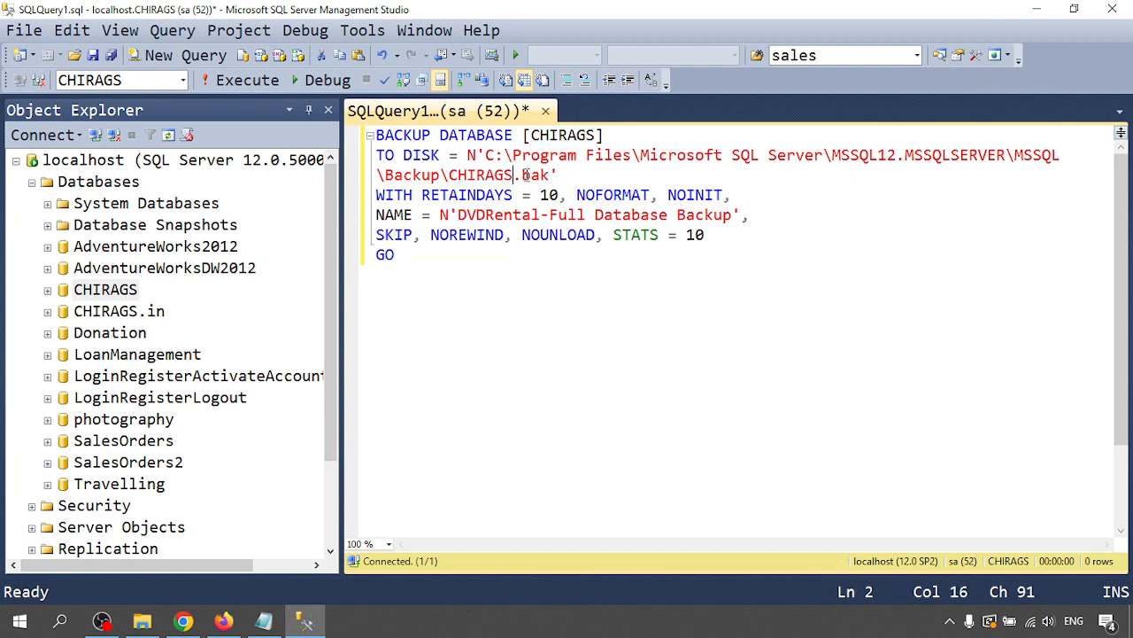
pyautogui.write('_tsql')
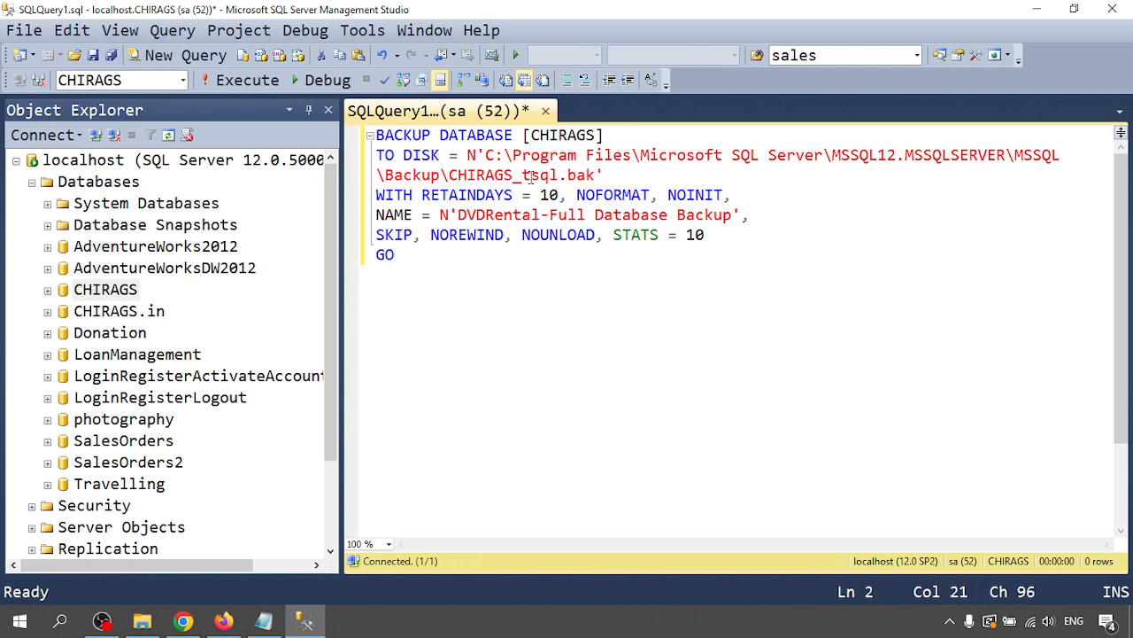
pyautogui.click(535, 174)
pyautogui.press('BackSpace')
pyautogui.write('T')
# - Change the backup set NAME to CHIRAGS-Full Database Backup and set STATS to 1 in the script
pyautogui.moveTo(447, 175); pyautogui.dragTo(516, 179)
pyautogui.hotkey('ctrl', 'c')
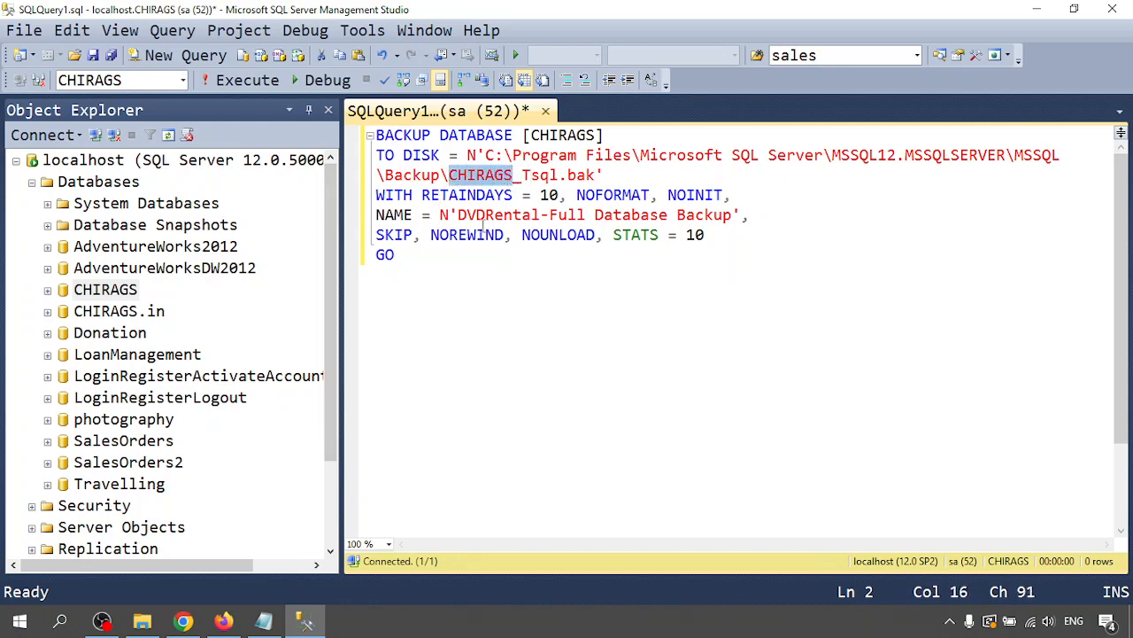
pyautogui.moveTo(460, 215); pyautogui.dragTo(539, 215)
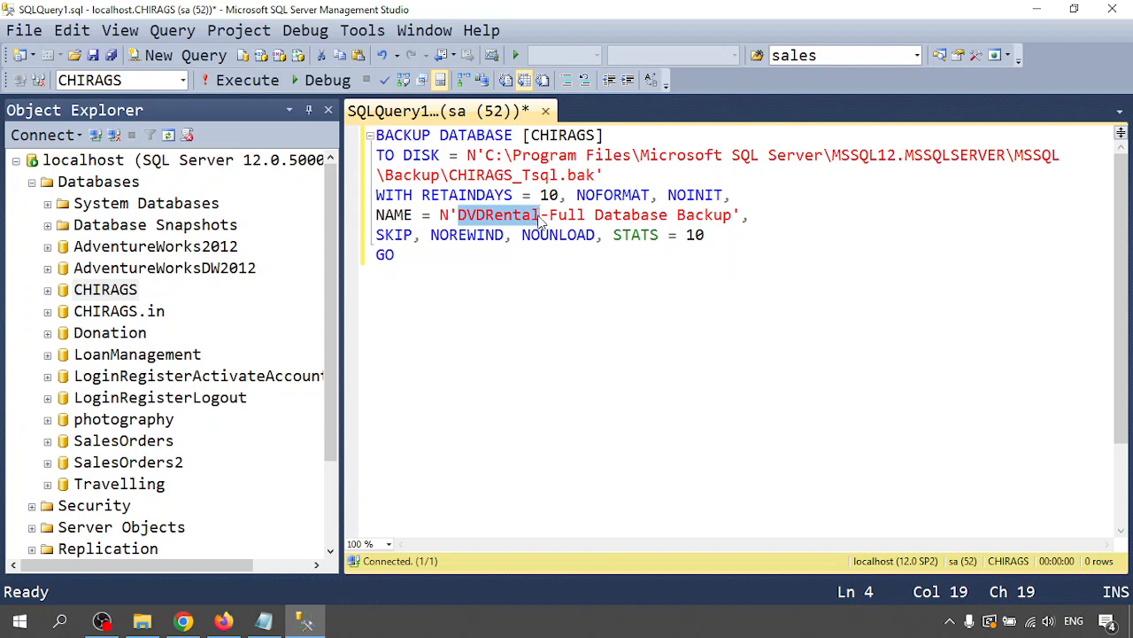
pyautogui.hotkey('ctrl', 'v')
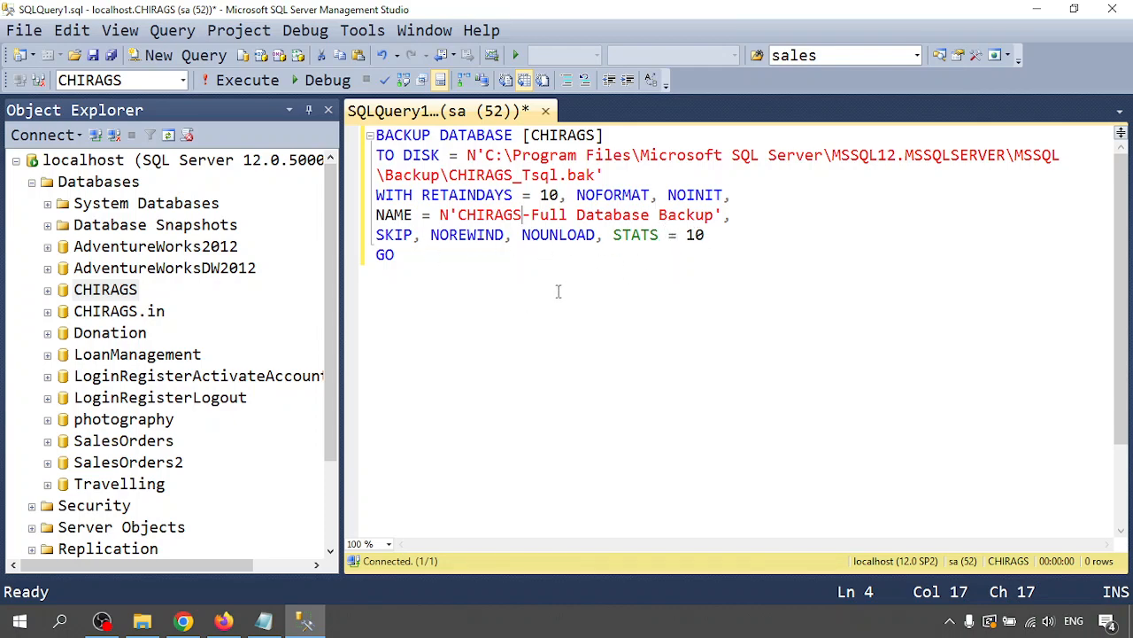
pyautogui.click(712, 235)
pyautogui.press('BackSpace')
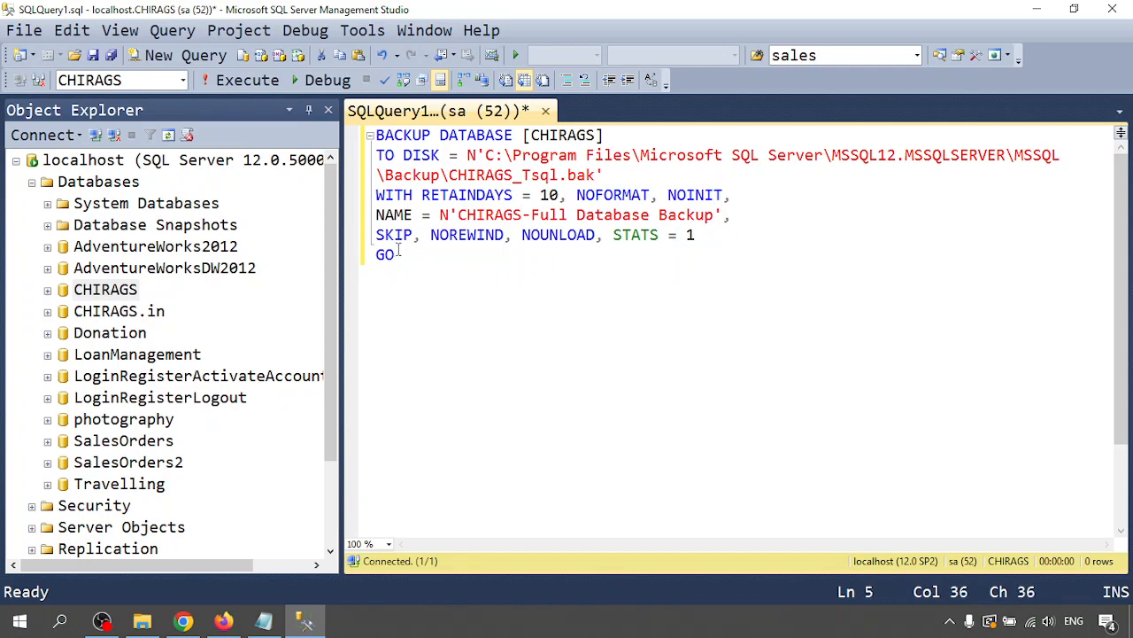
# - Narrow the Object Explorer pane and execute the entire BACKUP DATABASE script
pyautogui.moveTo(342, 215); pyautogui.dragTo(286, 217)
pyautogui.hotkey('ctrl', 'a')
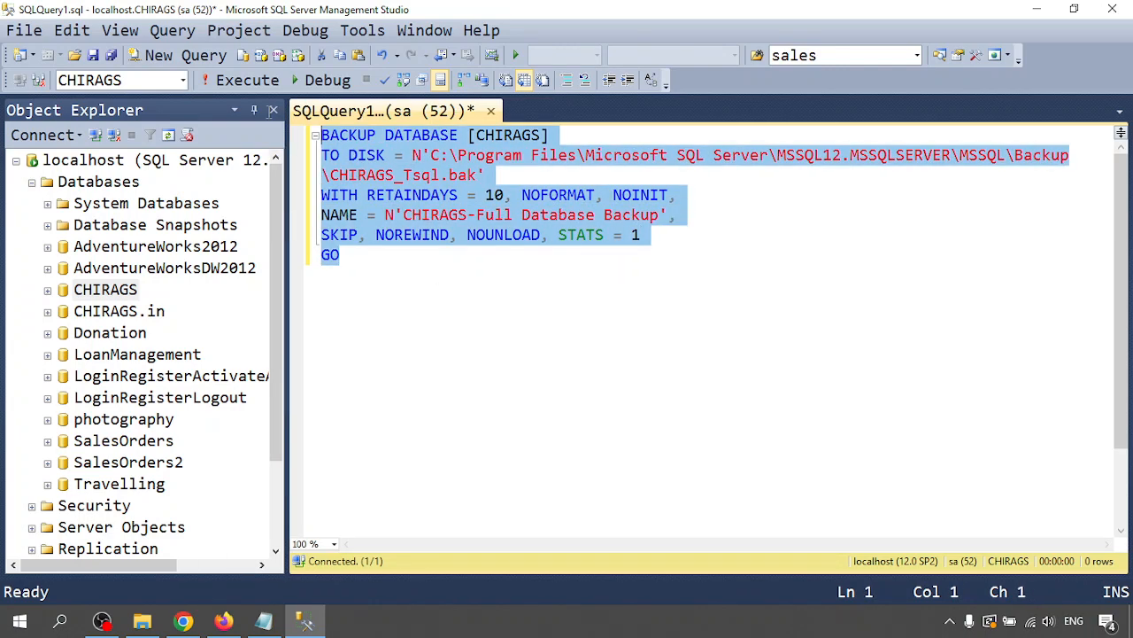
pyautogui.click(240, 83)
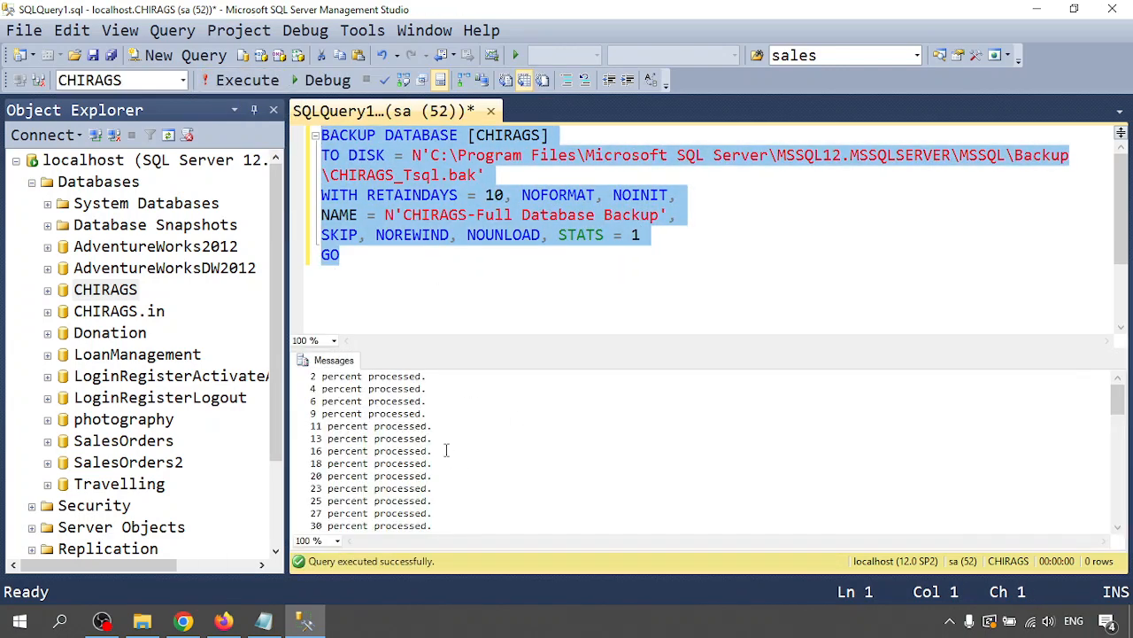
# - Examine the backup's execution messages, including the progress percentages and the final lines on processed pages
pyautogui.scroll(-20, 329, 389)
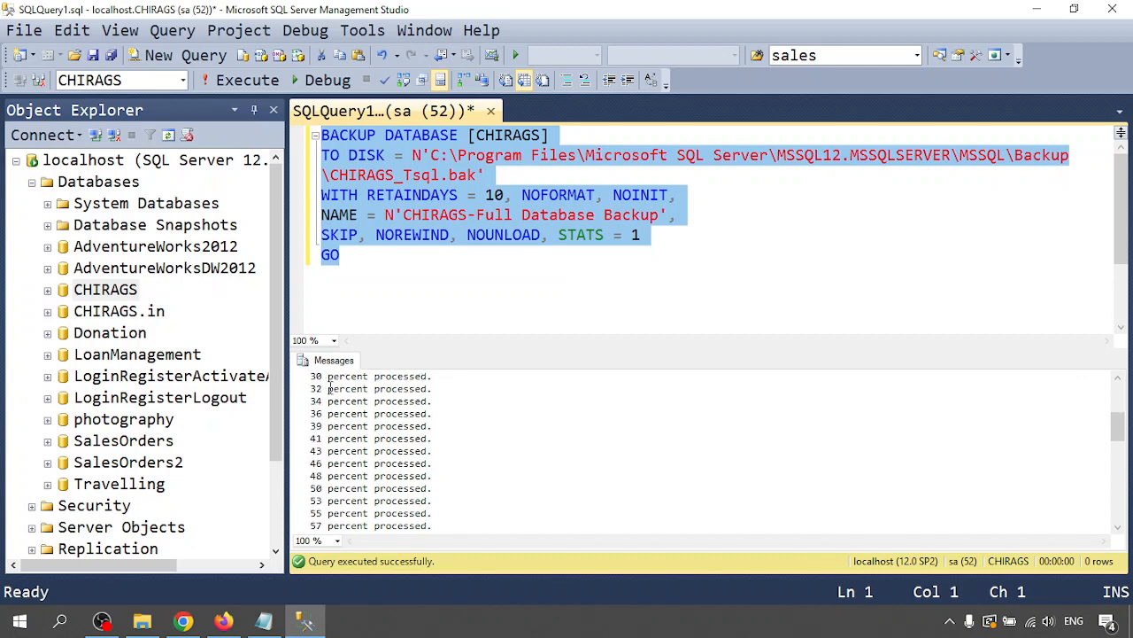
pyautogui.scroll(3, 333, 408)
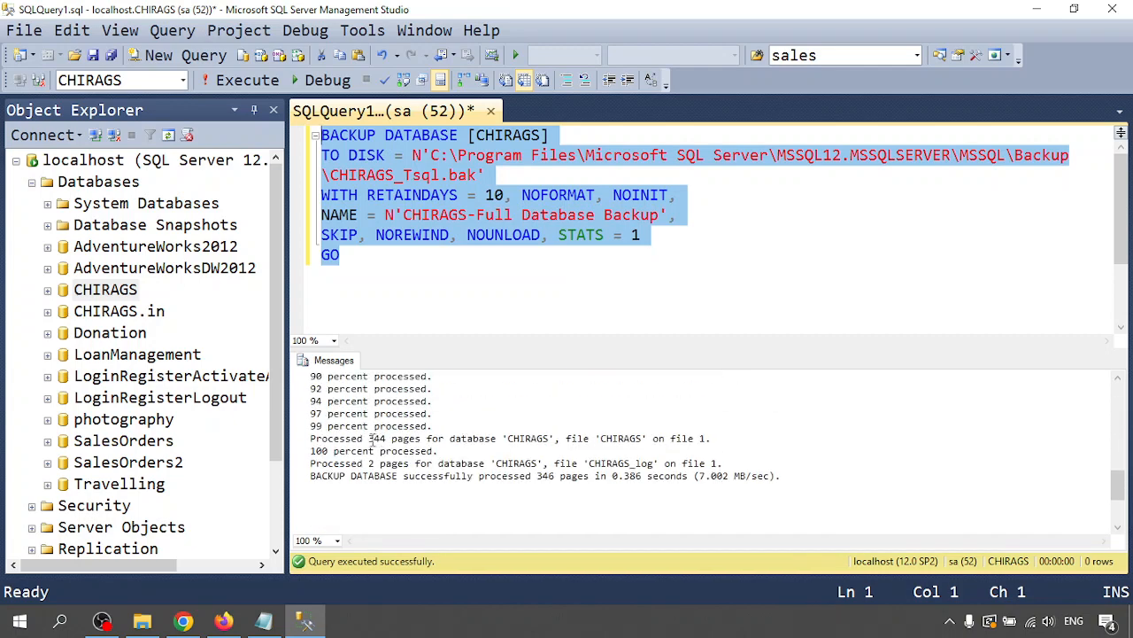
pyautogui.click(519, 440)
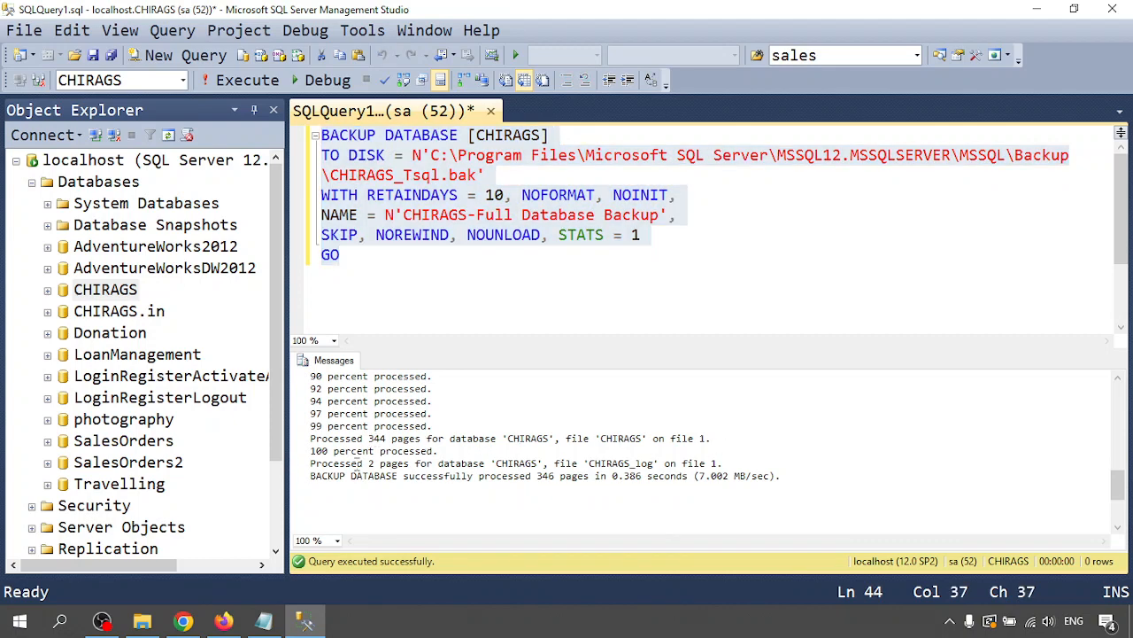
pyautogui.moveTo(359, 463); pyautogui.dragTo(784, 480)
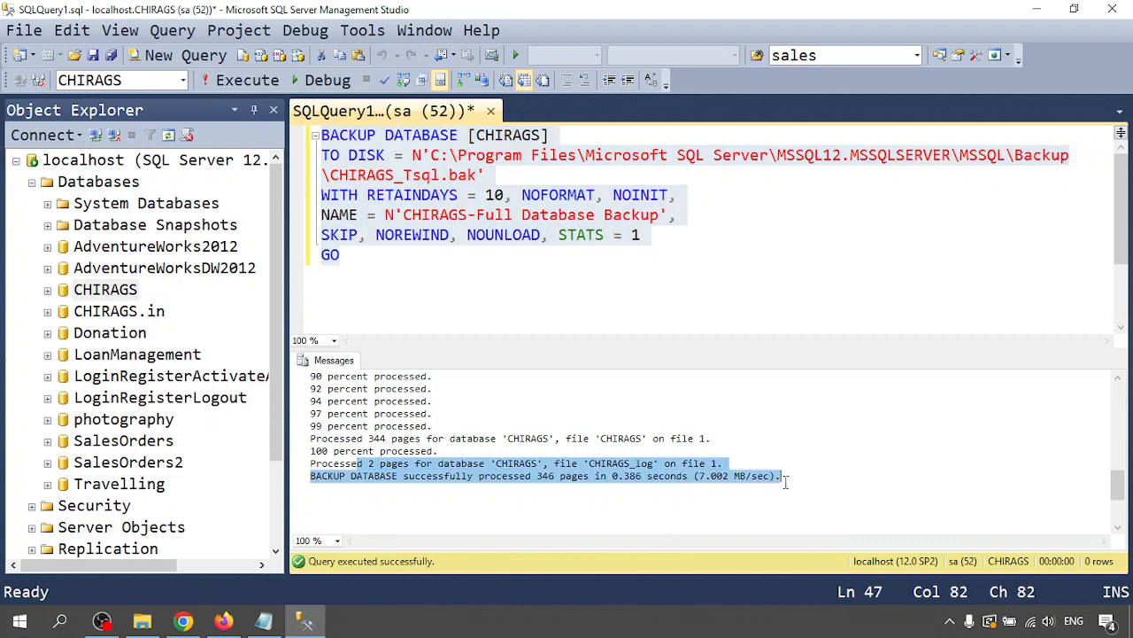
pyautogui.click(739, 490)
pyautogui.moveTo(438, 476); pyautogui.dragTo(757, 476)
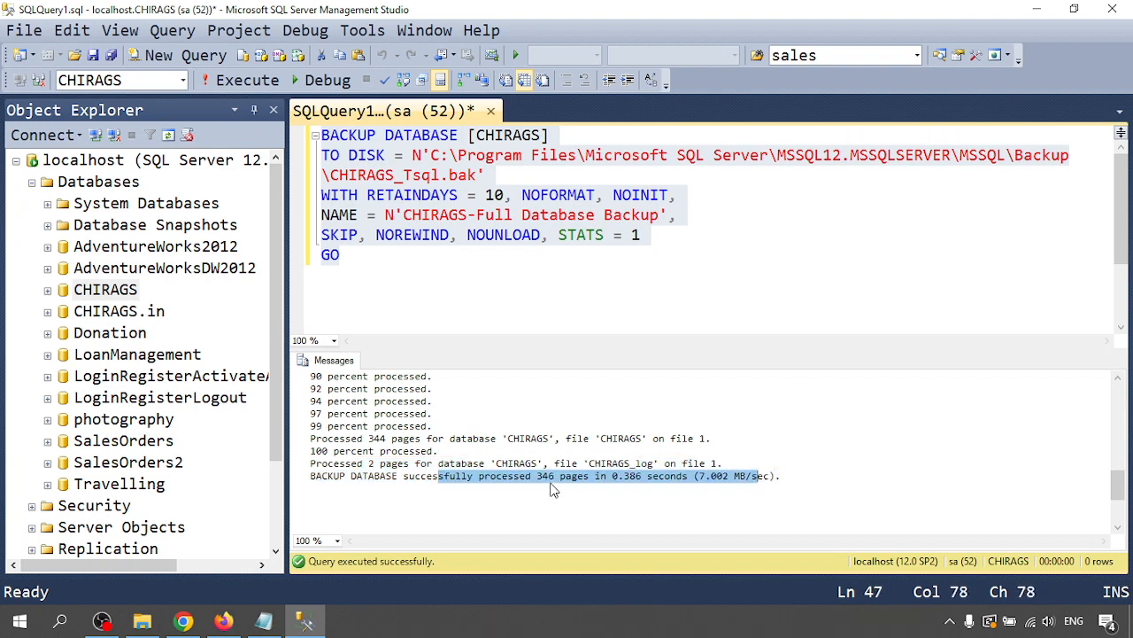
pyautogui.scroll(3, 553, 483)
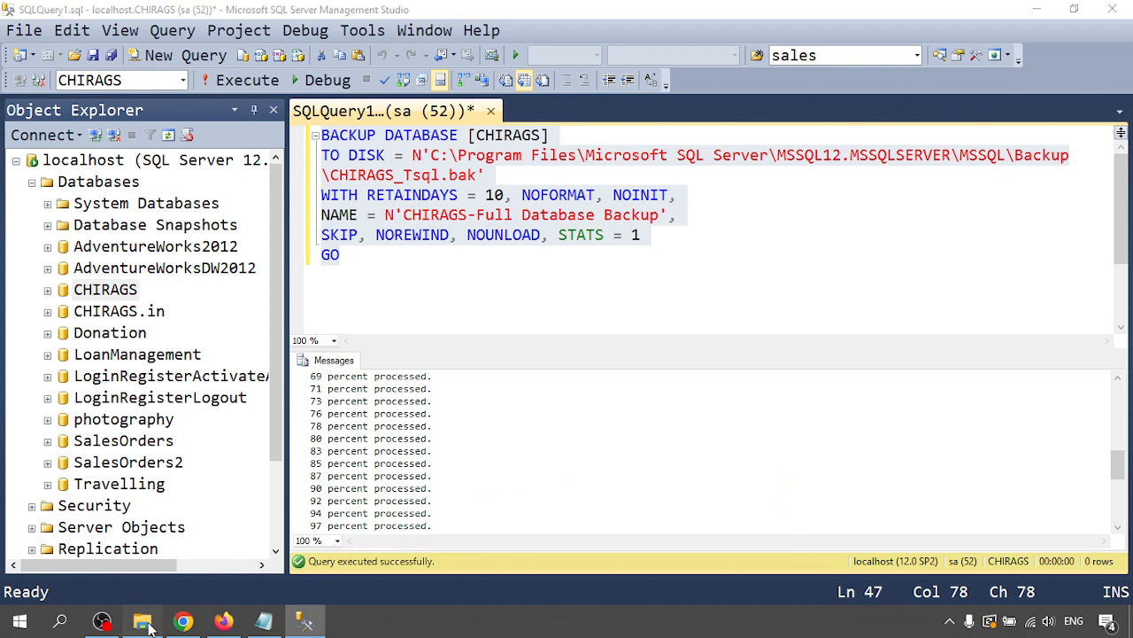
# - Open the MSSQL Backup folder via Run, check for CHIRAGS_Tsql.bak and CHIRAGS.bak, and minimize the folder window
pyautogui.click(141, 620)
pyautogui.click(143, 622)
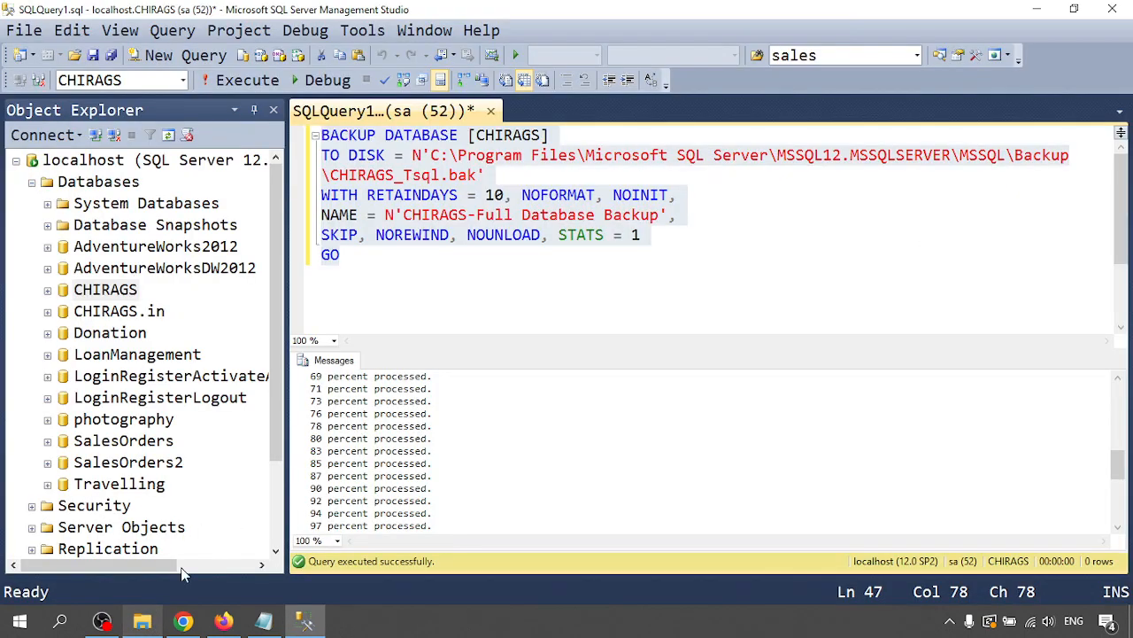
pyautogui.press('super+r')
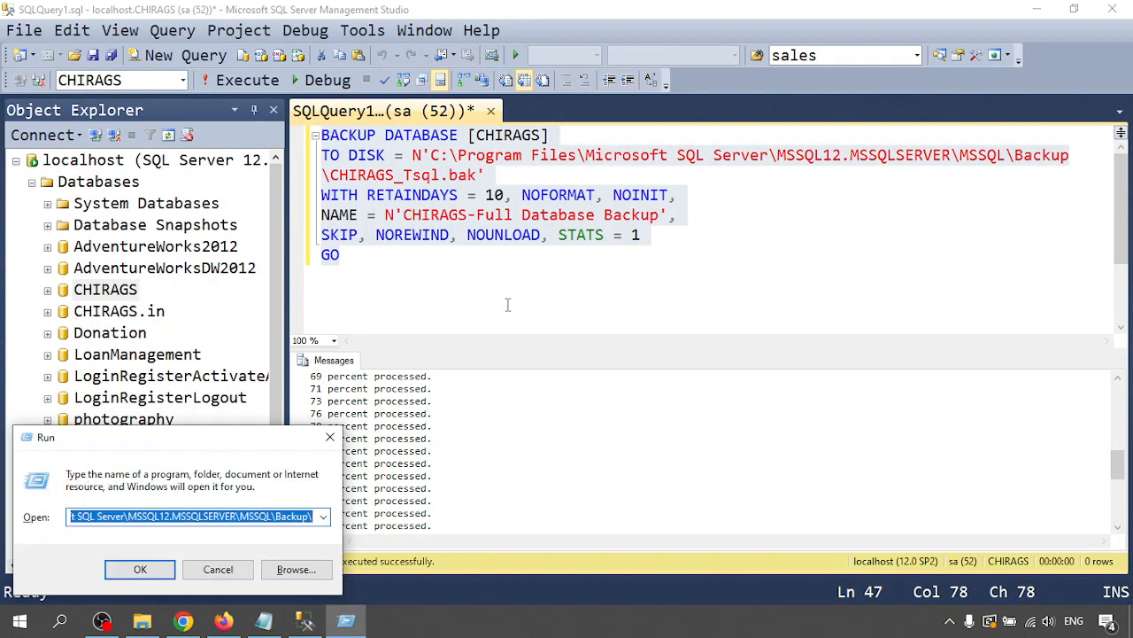
pyautogui.press('Return')
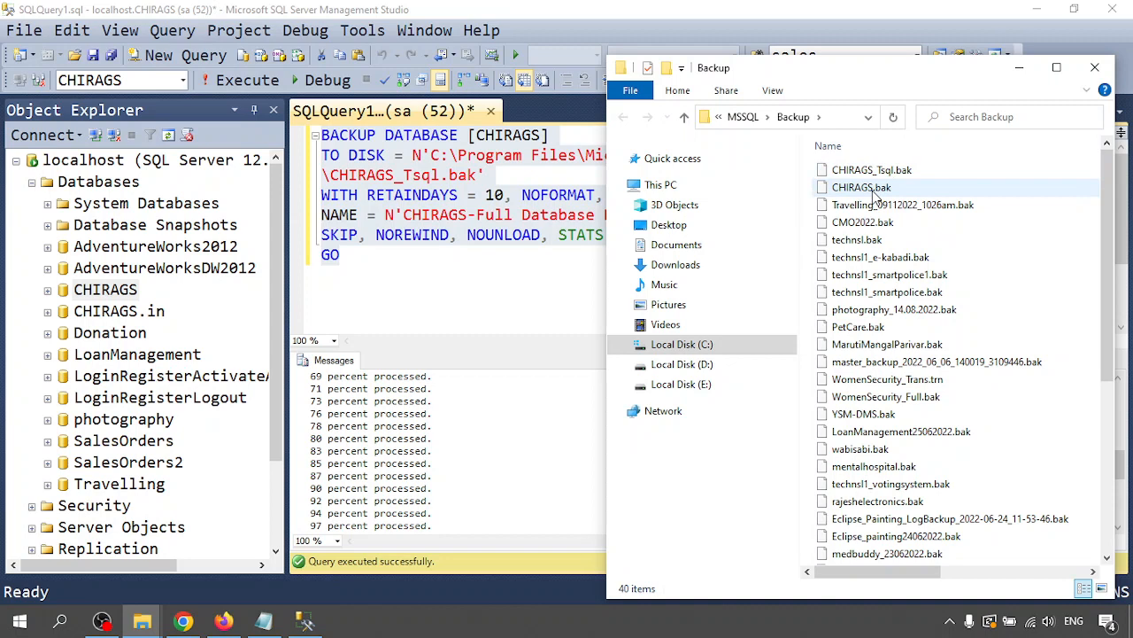
pyautogui.moveTo(873, 194)
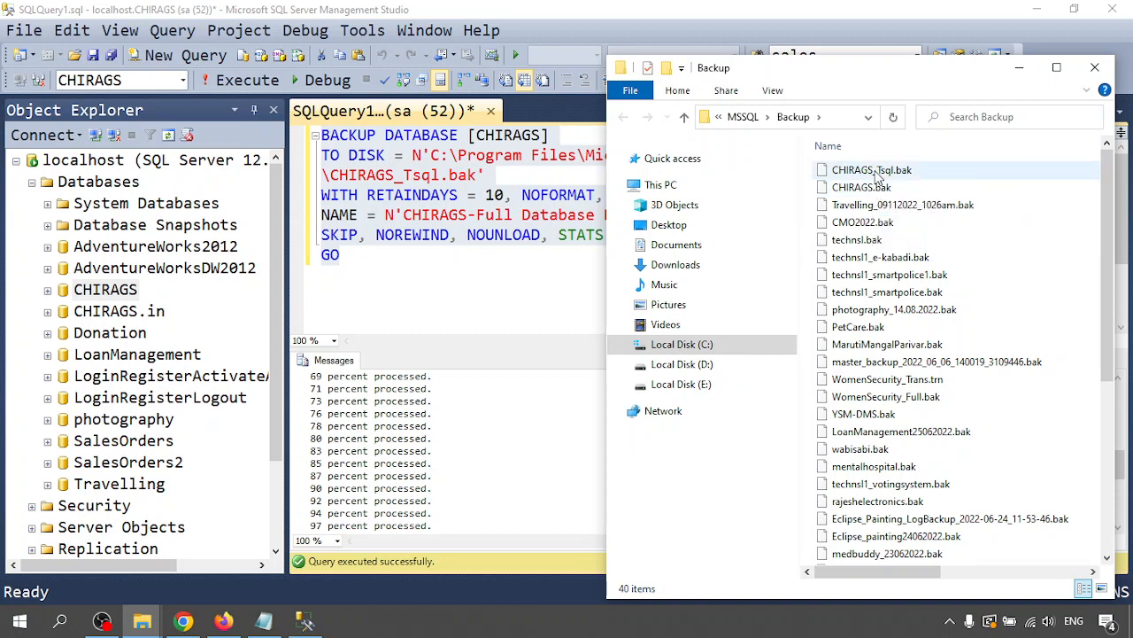
pyautogui.click(1019, 67)
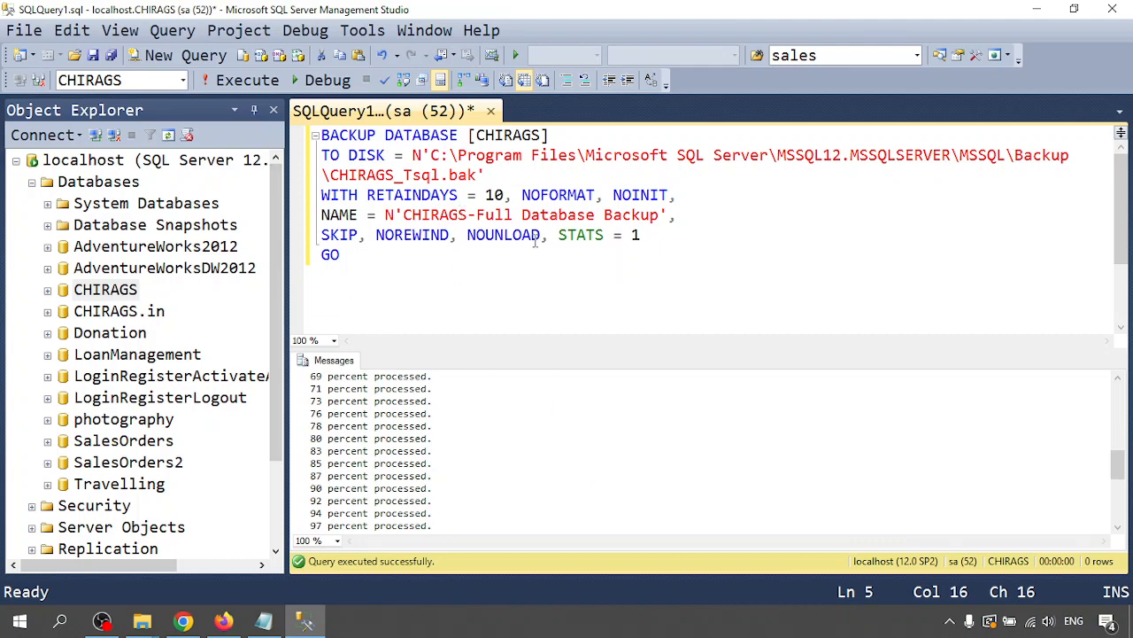
pyautogui.click(263, 621)
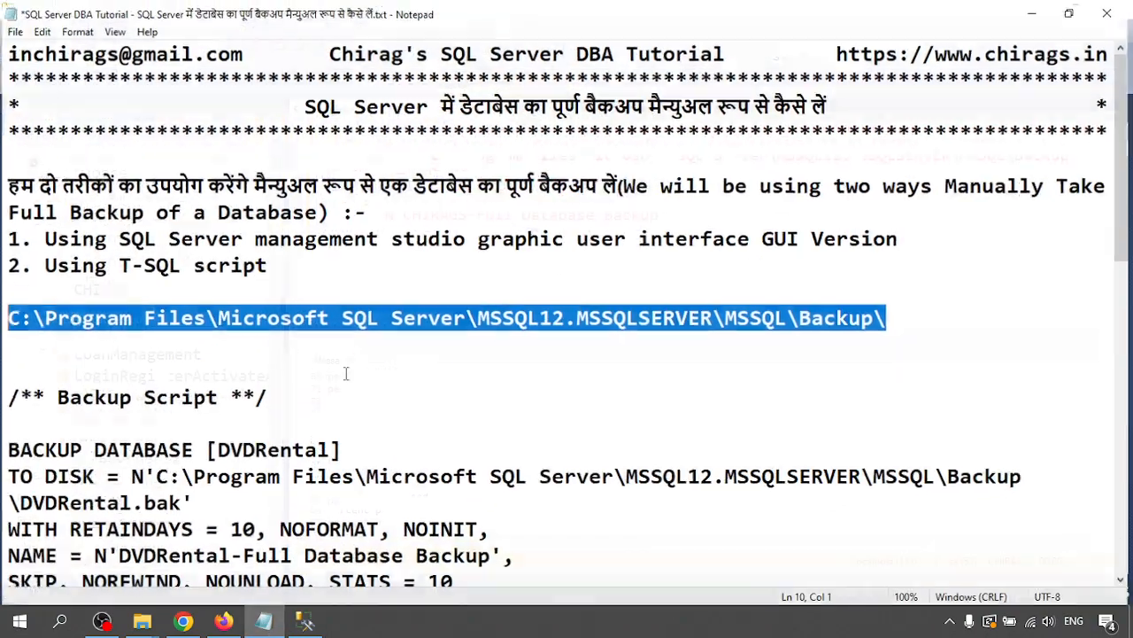
pyautogui.scroll(-6, 340, 372)
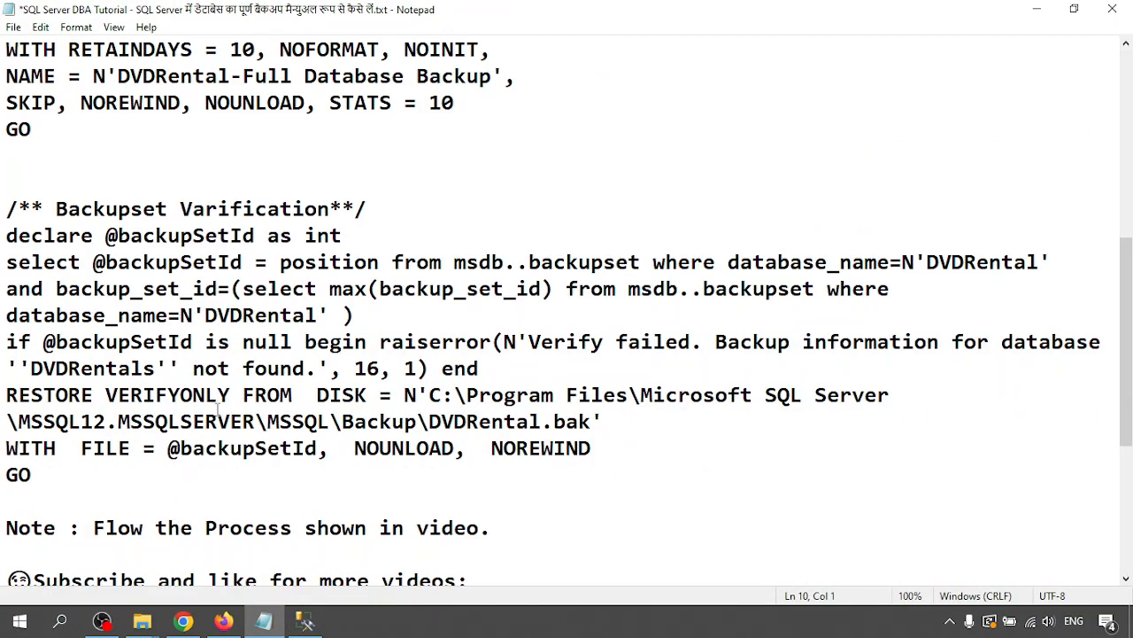
pyautogui.scroll(-1, 218, 409)
pyautogui.moveTo(53, 408); pyautogui.dragTo(3, 158)
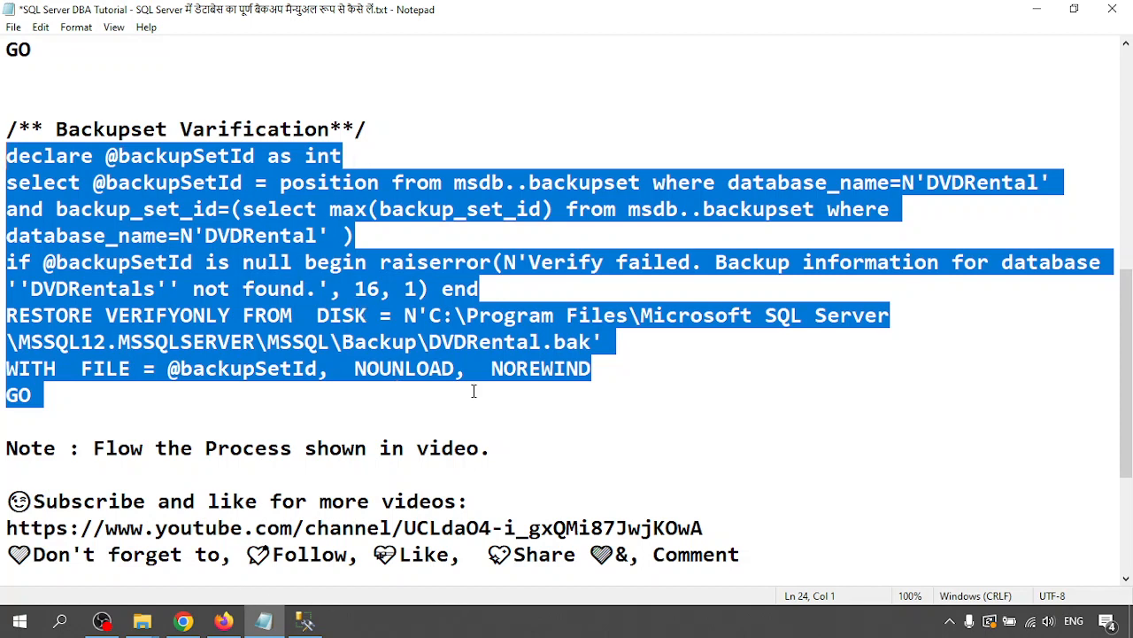
pyautogui.click(496, 421)
pyautogui.scroll(7, 212, 418)
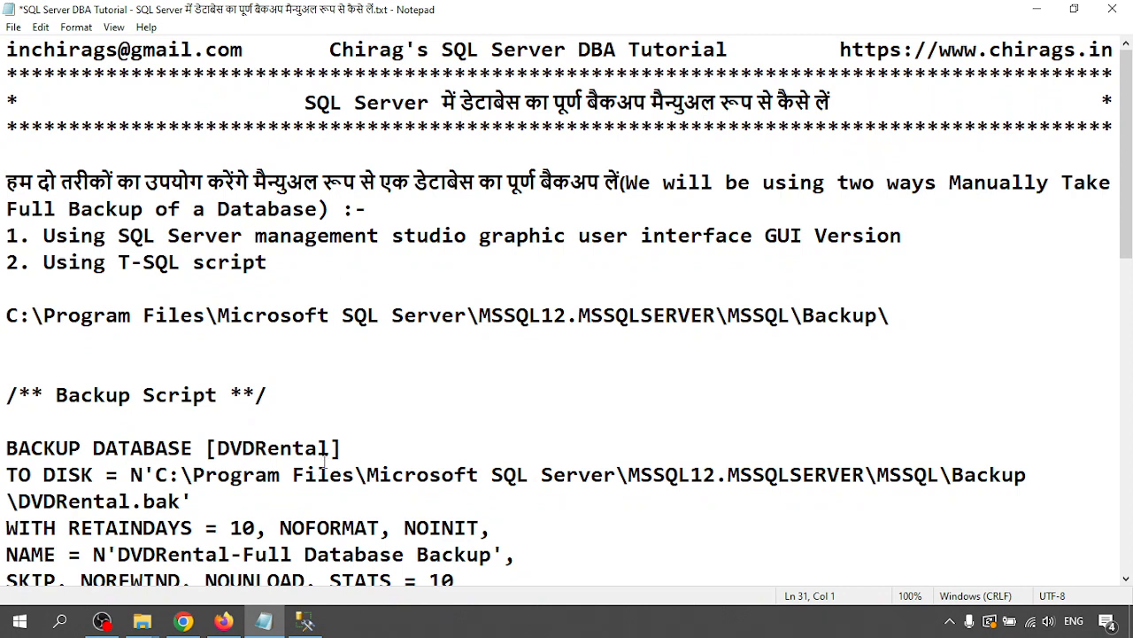
pyautogui.click(385, 630)
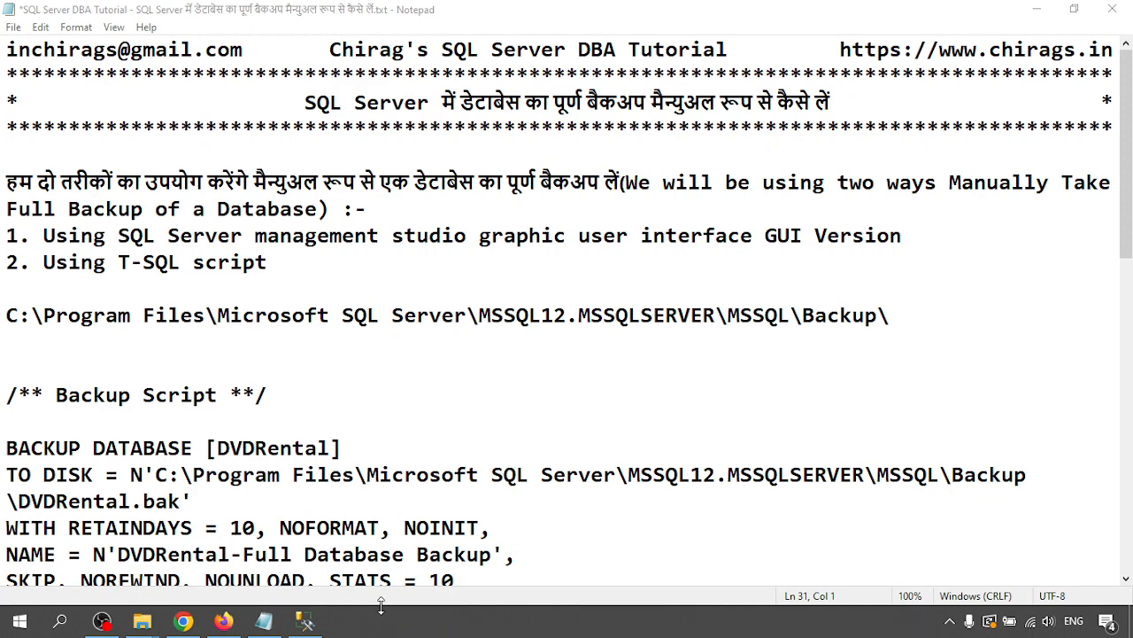